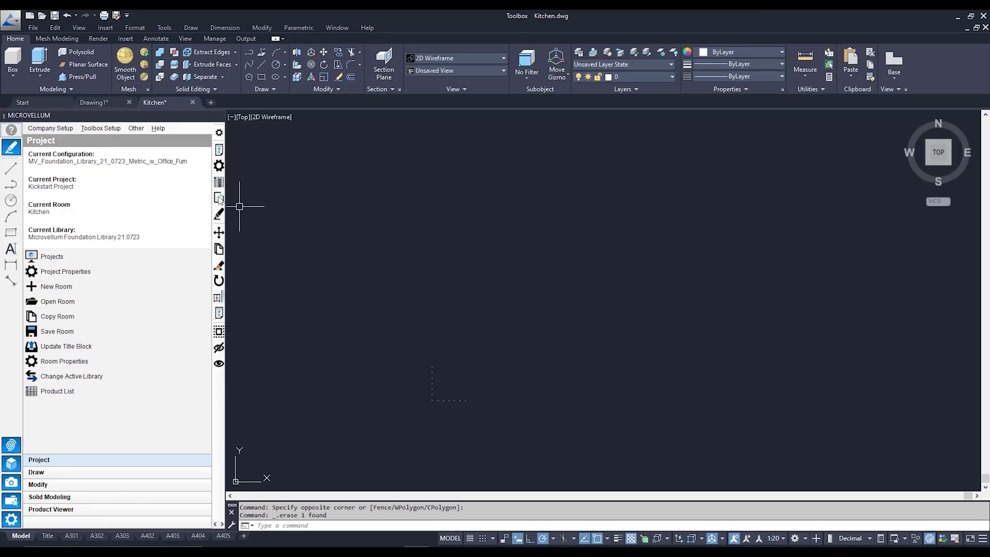
left_click(115, 128)
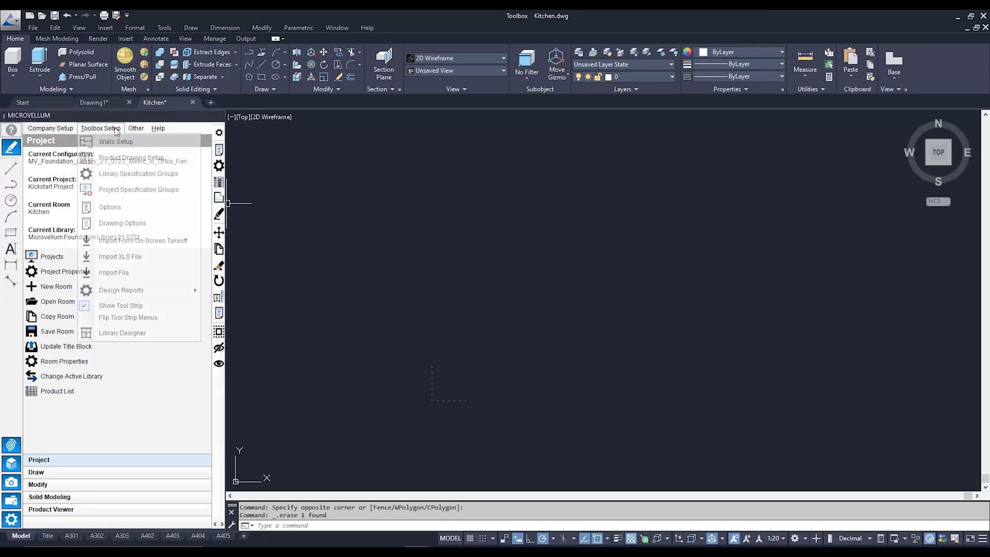
left_click(149, 143)
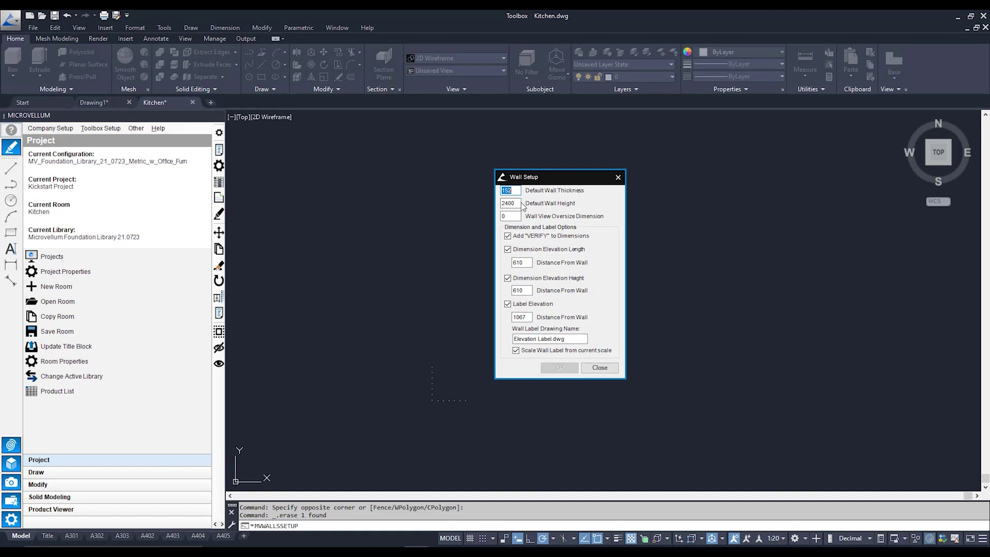
key("Tab")
left_click(599, 367)
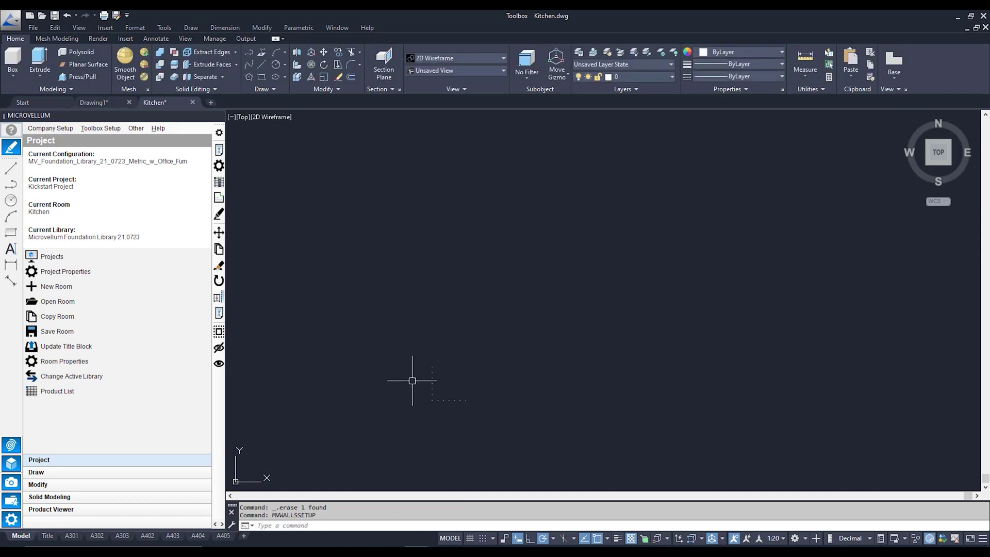
Step: Switch the palette to Draw and load the Wall item from the Walls room components
left_click(96, 473)
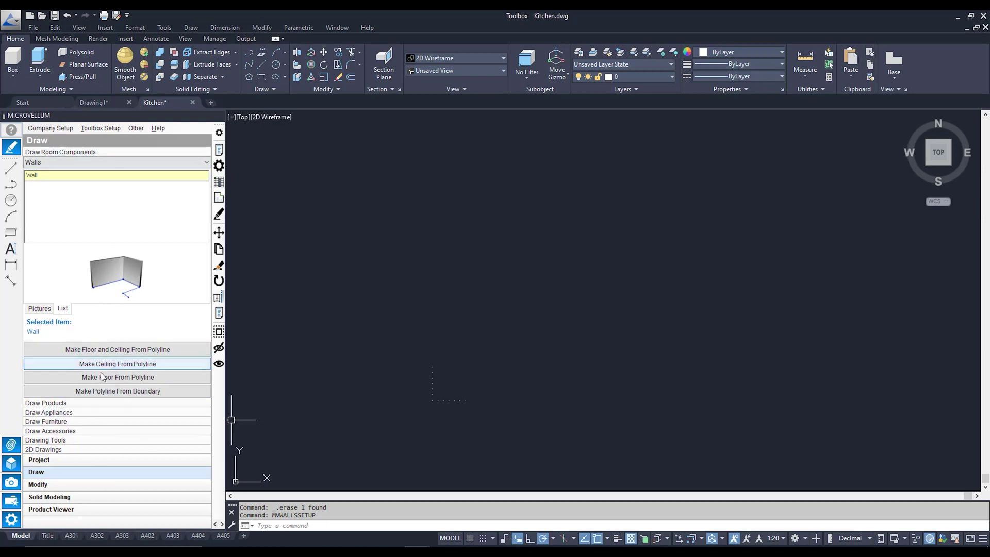
left_click(96, 403)
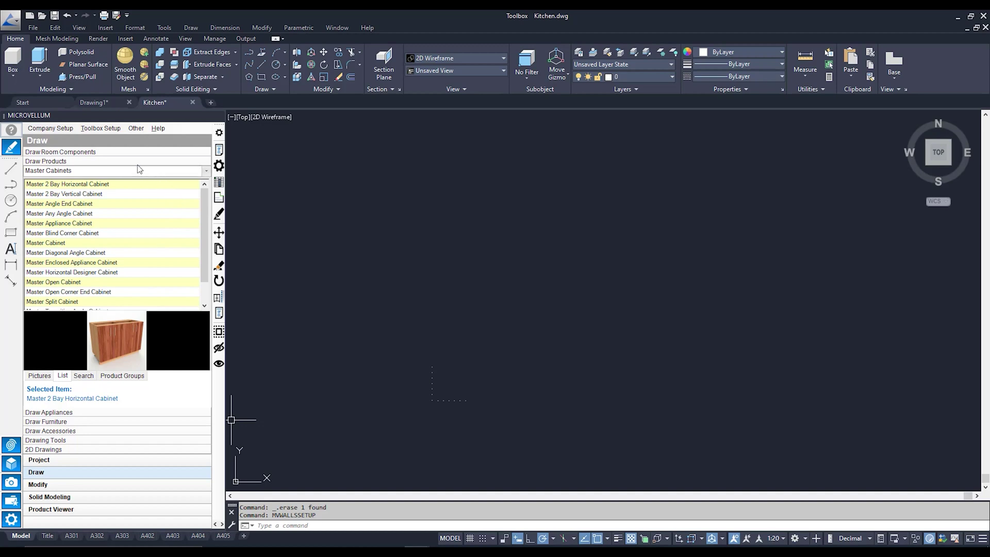
left_click(113, 151)
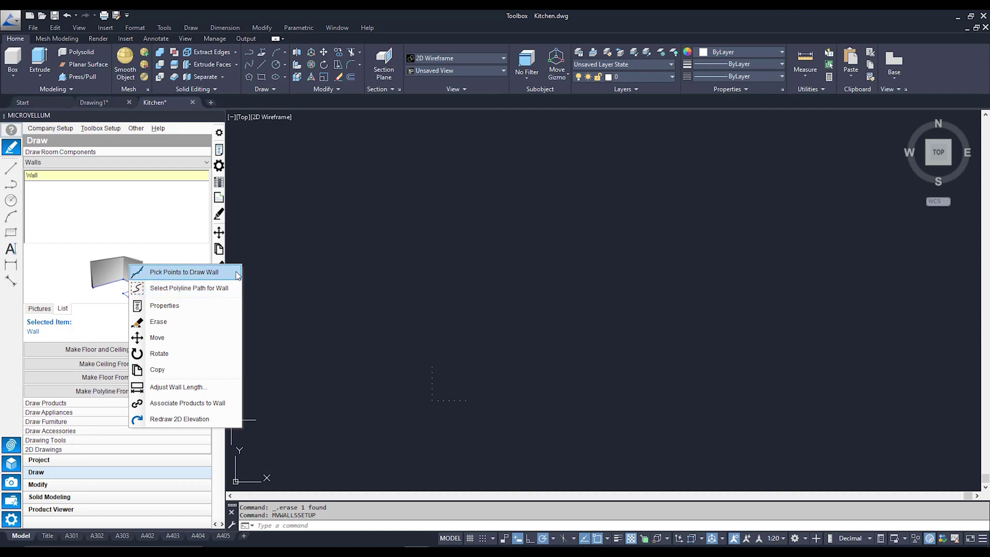
Step: Start a pick-points Wall and place its first corner in the empty Kitchen plan
left_click(237, 273)
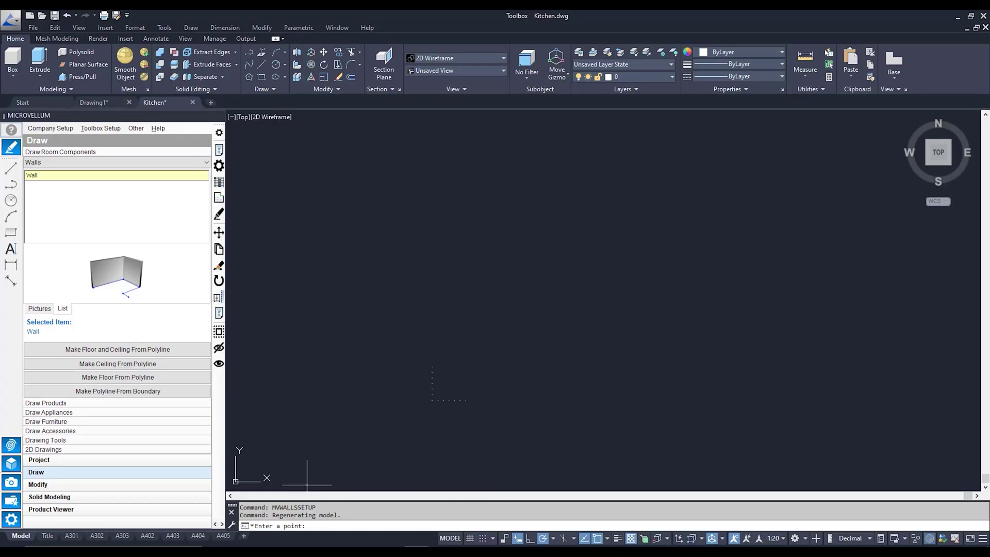
left_click(587, 390)
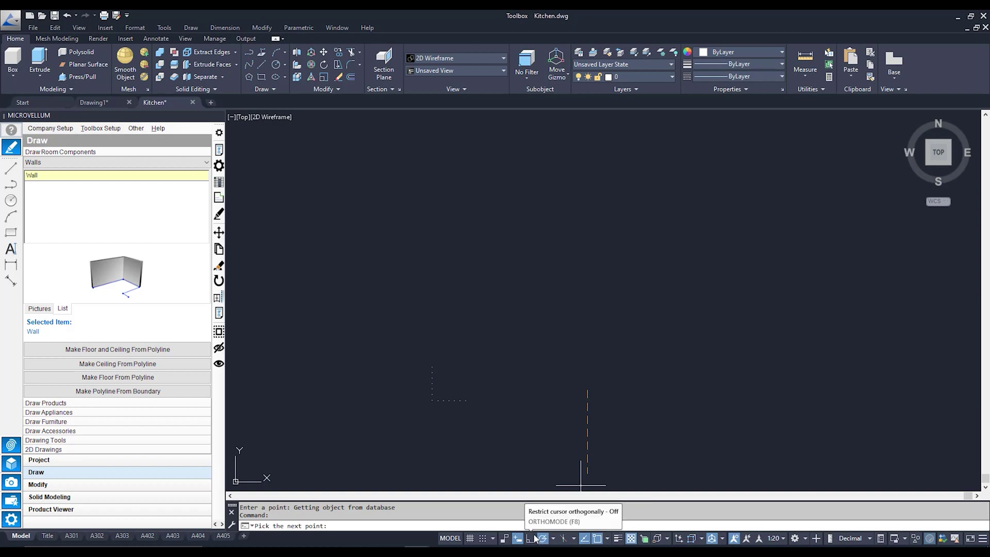
Step: With Ortho and polar tracking on, draw walls 6000 upward then 3000 to the right
left_click(531, 539)
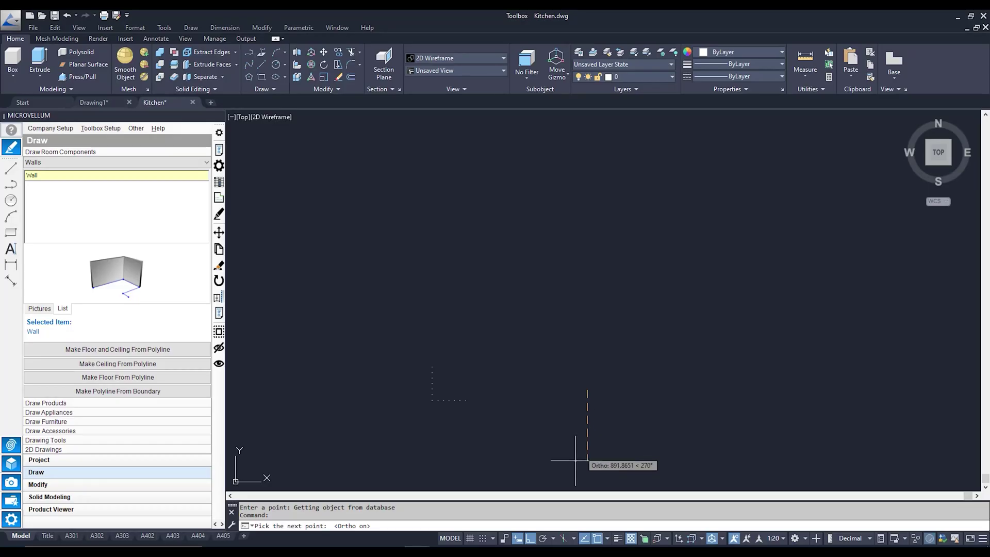
left_click(545, 538)
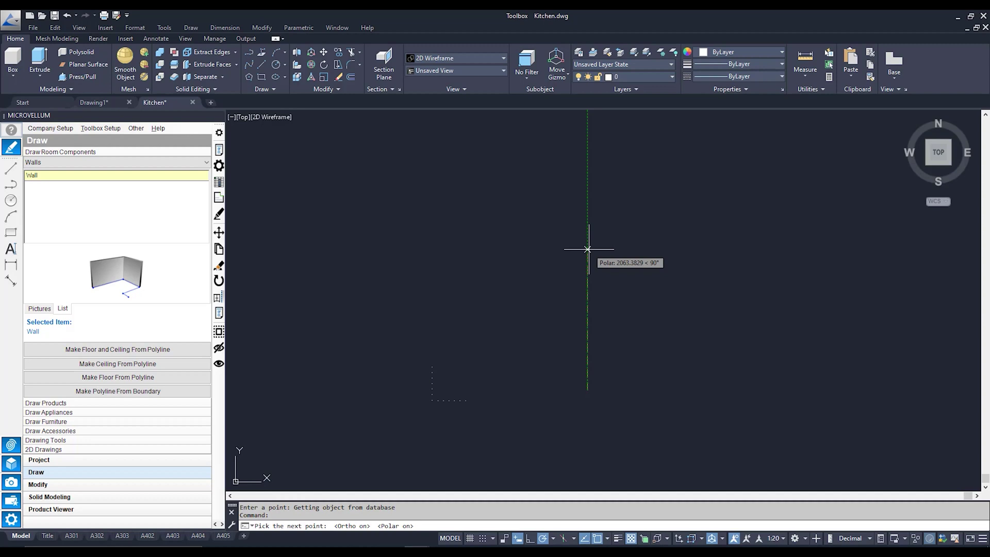
type("6000")
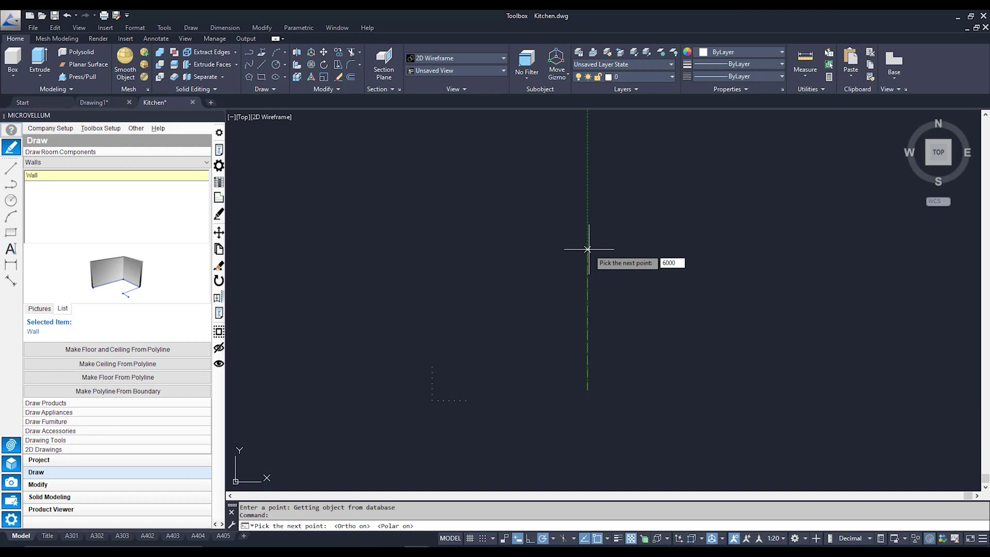
key("Return")
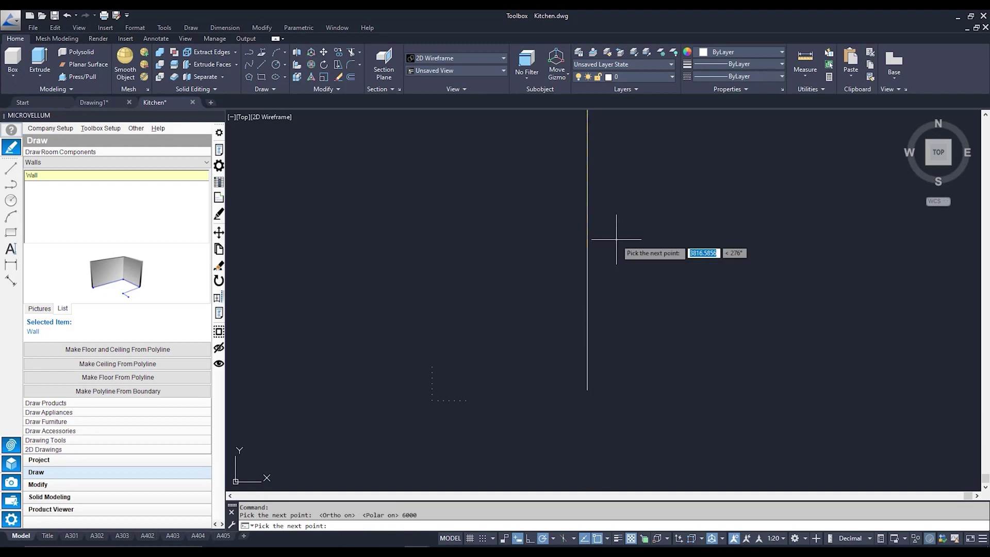
scroll(642, 225, "down", 5)
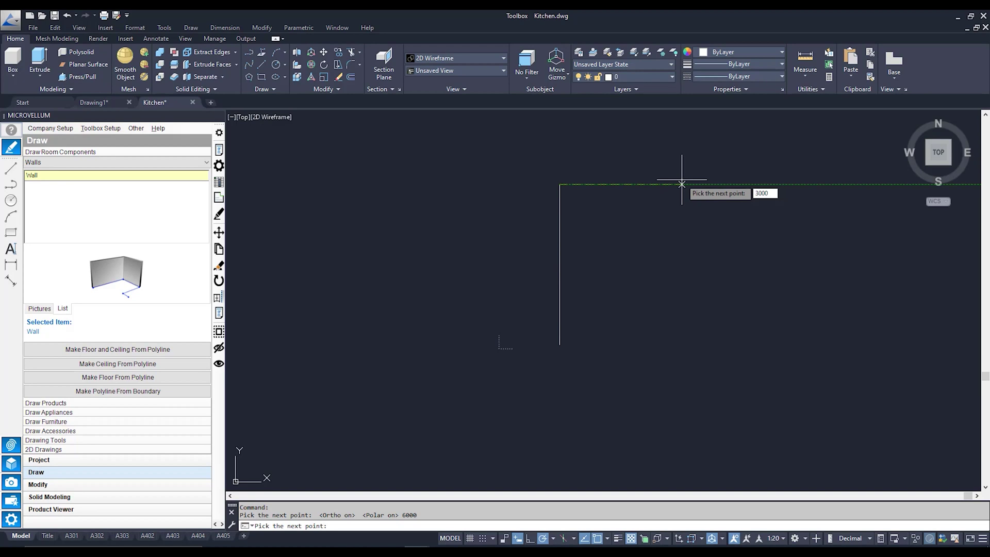
key("Return")
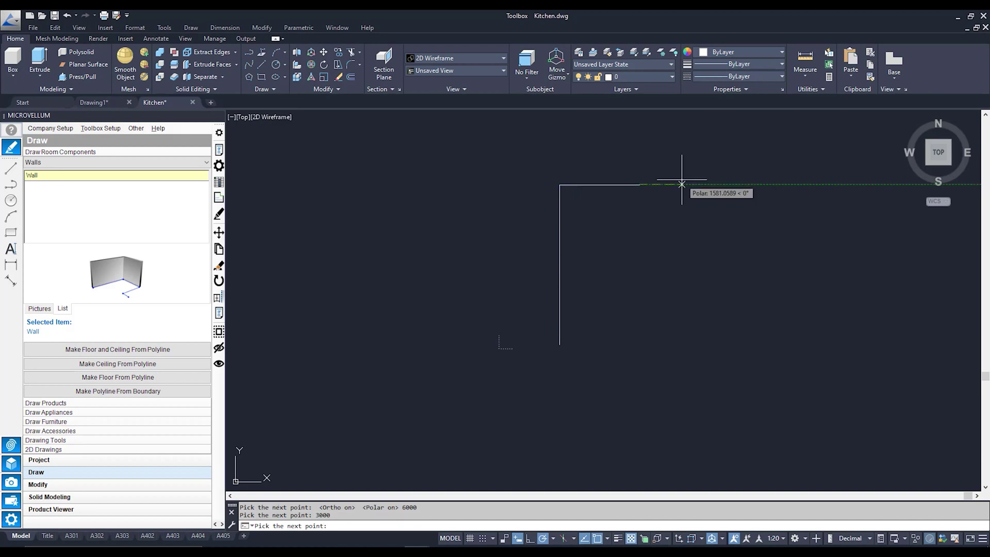
key("Return")
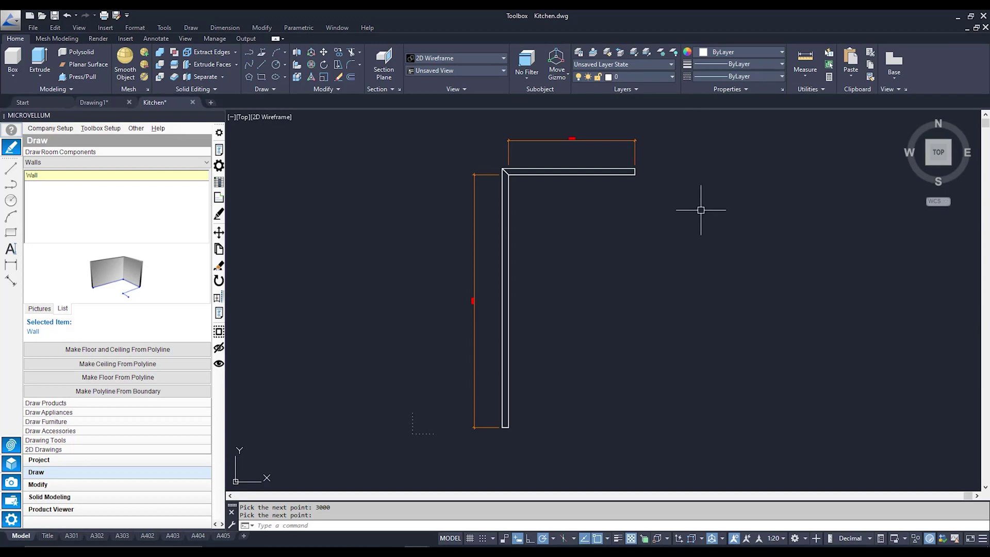
Step: Center the L-shaped walls in the view and orbit them into 3D
mouse_move(704, 235)
middle_mouse_down()
mouse_move(597, 214)
mouse_move(581, 293)
mouse_move(808, 288)
mouse_move(798, 210)
mouse_move(639, 223)
middle_mouse_up()
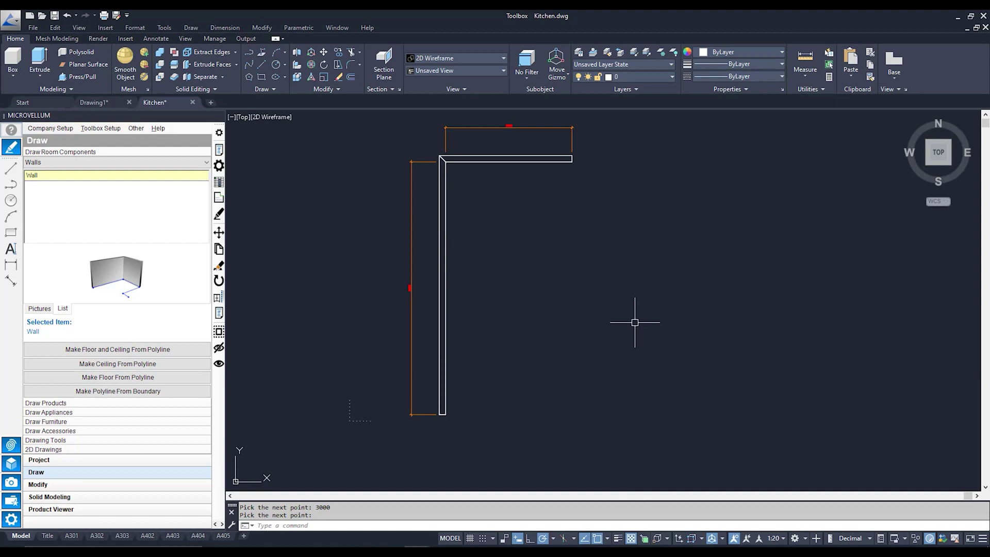
middle_click_drag(636, 324, 672, 255, "shift")
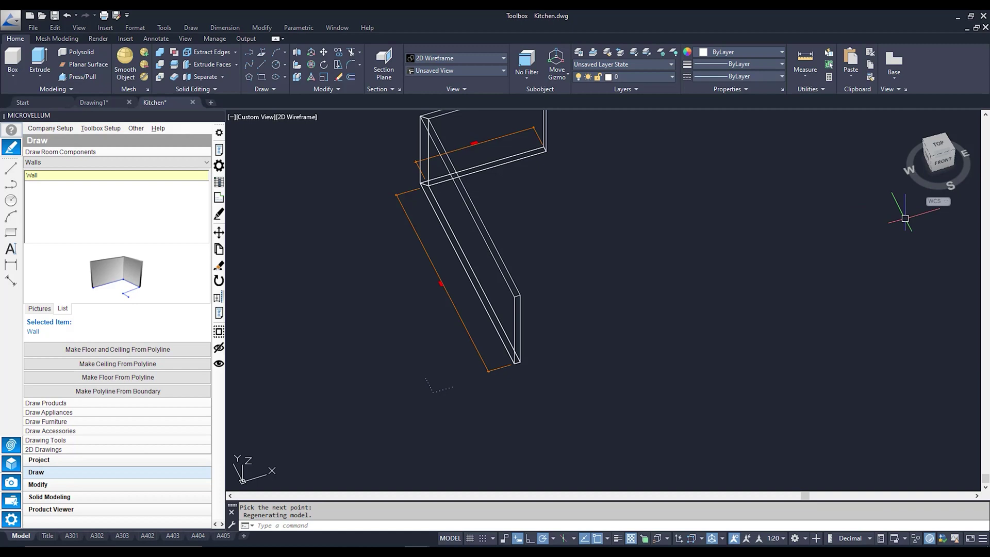
Step: View the walls from the SW isometric corner and the Front, then return to Top
left_click(932, 162)
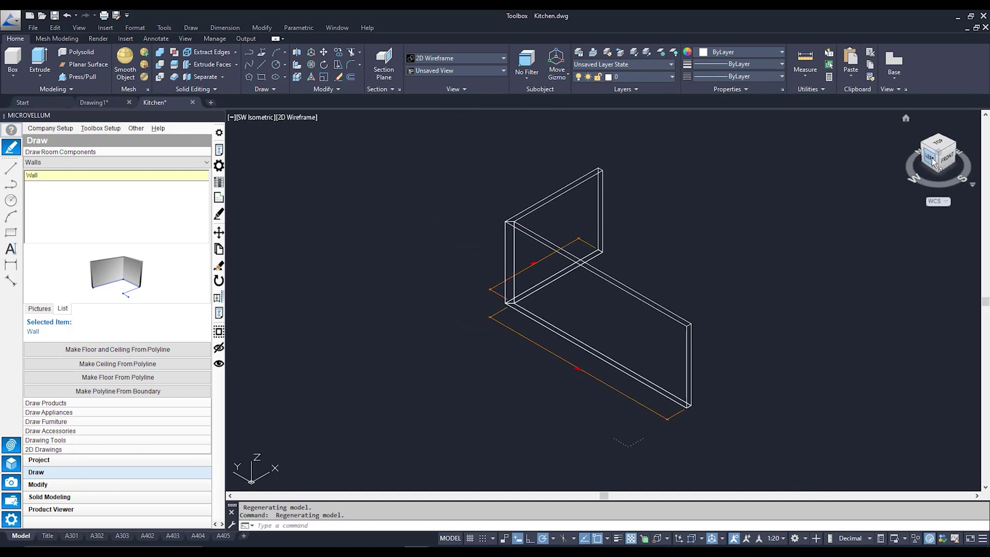
left_click(944, 160)
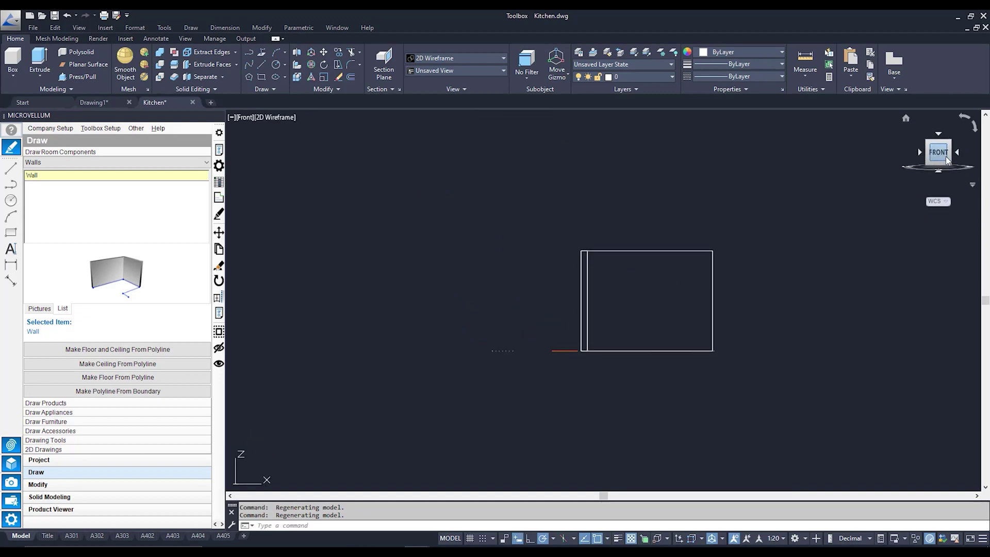
left_click(940, 135)
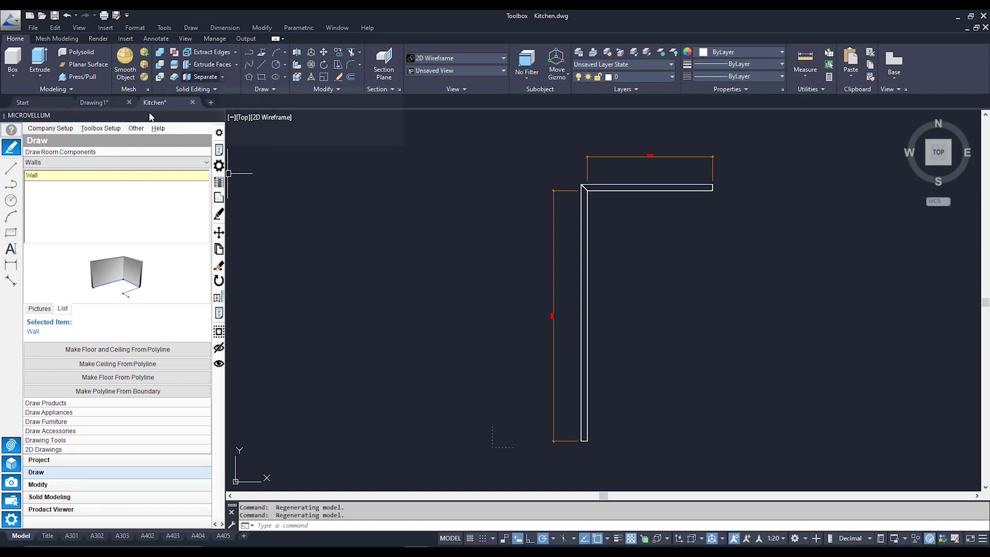
Step: Draw a polyline left of the walls: a 3000 vertical segment topped by a 2000 arc
left_click(11, 185)
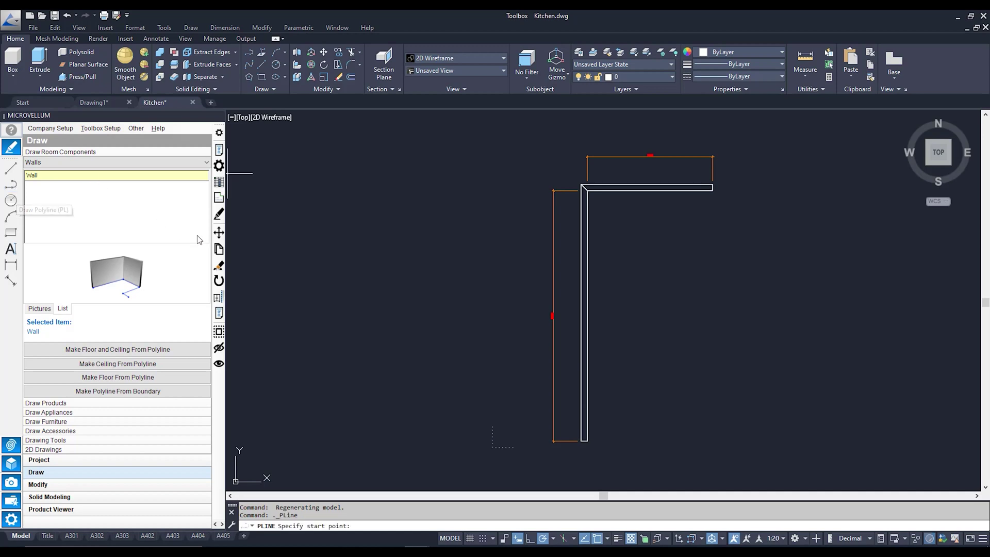
middle_click_drag(262, 271, 443, 263)
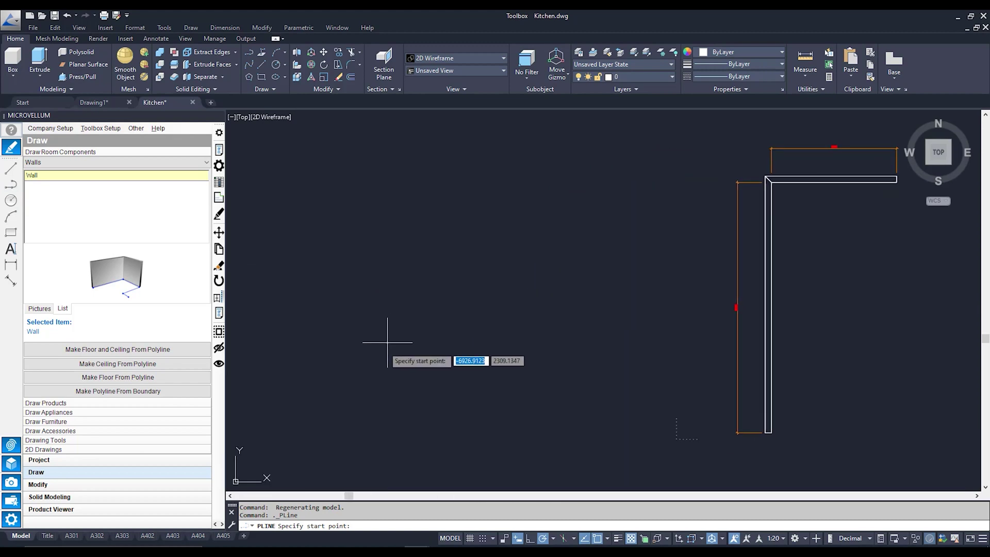
left_click(368, 432)
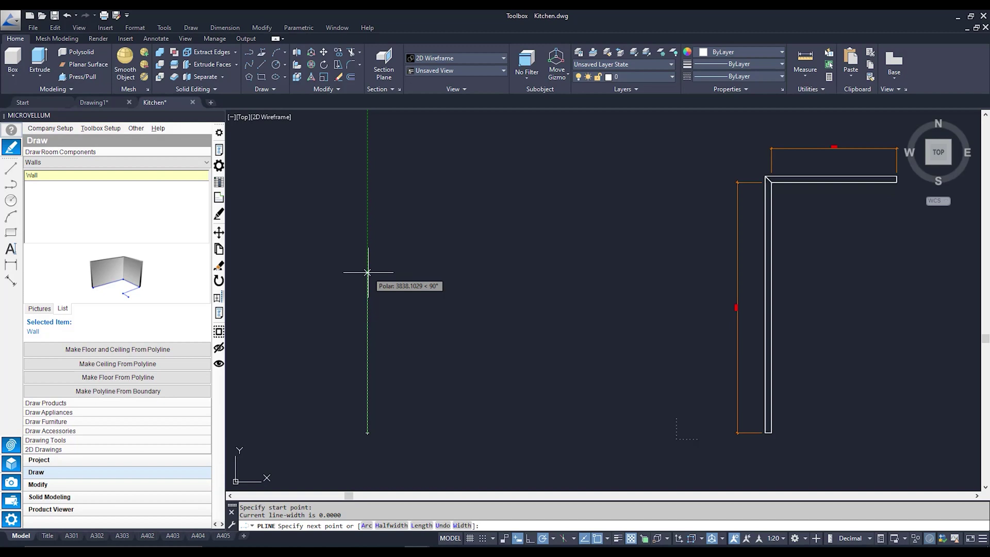
type("3000")
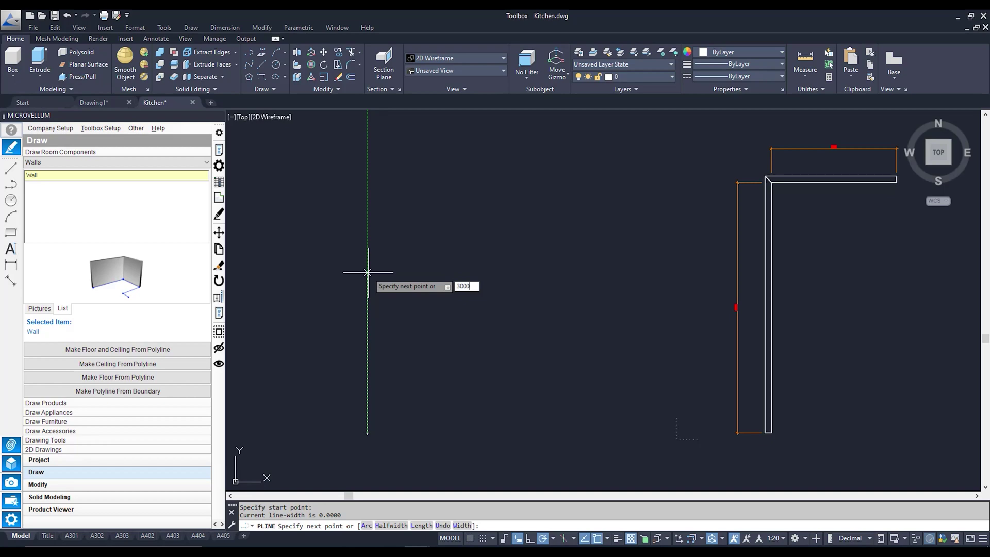
key("Return")
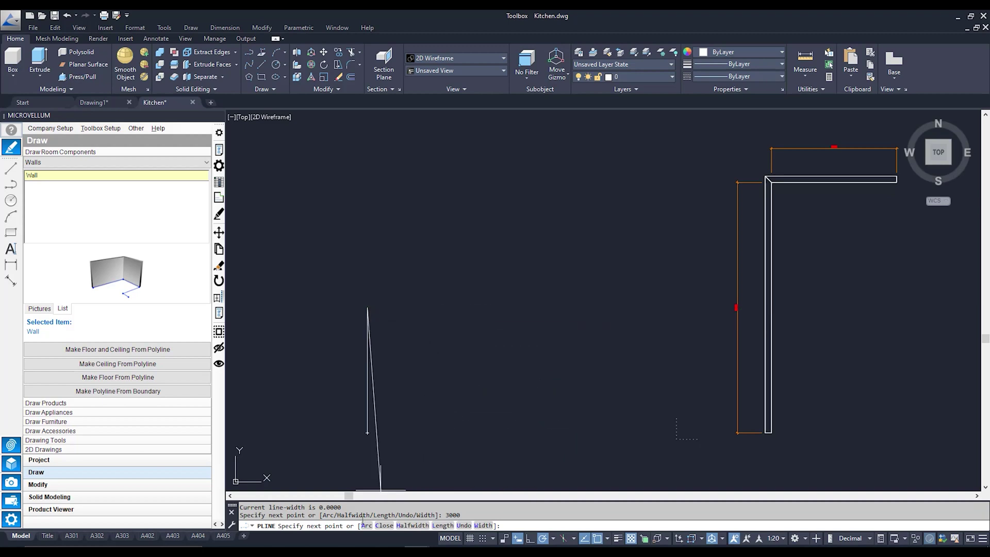
left_click(366, 526)
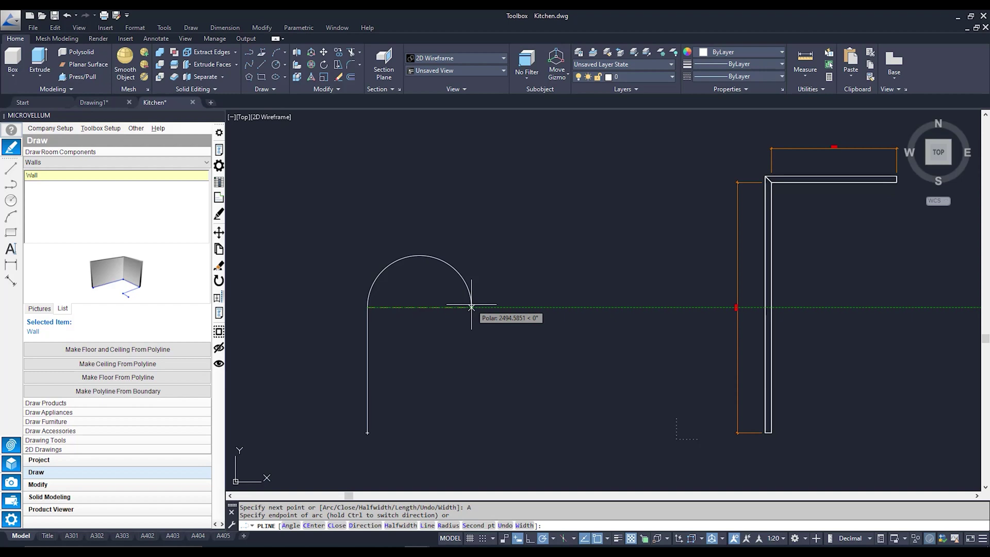
type("2000")
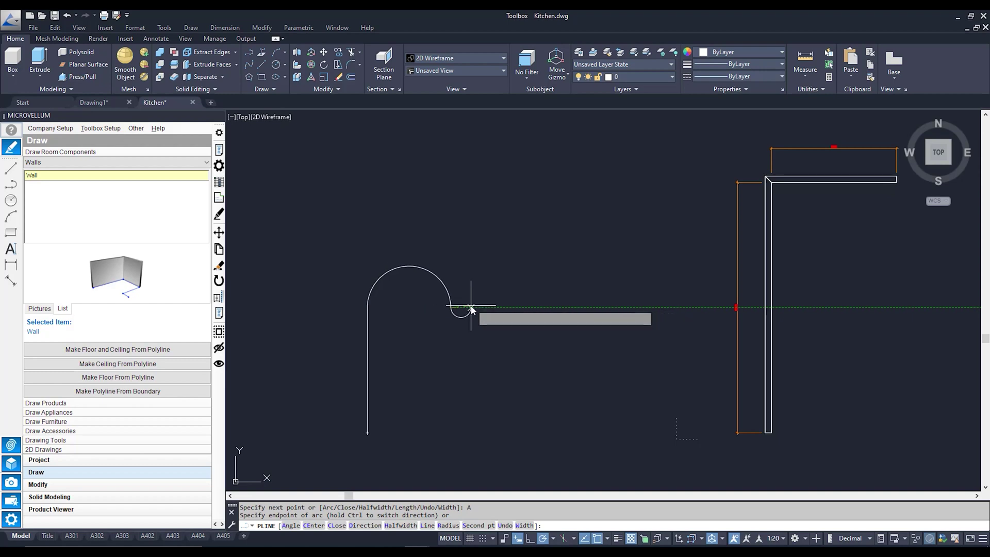
key("Return")
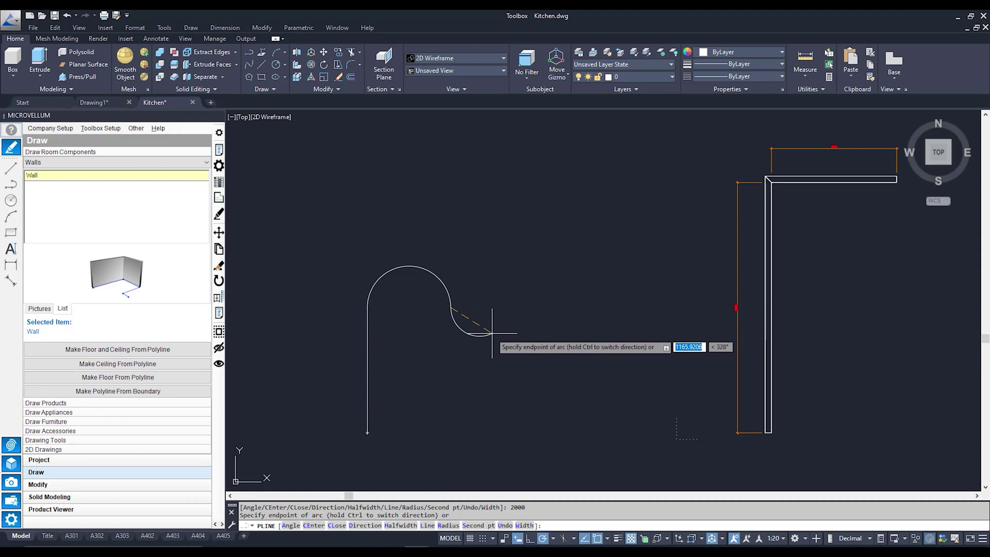
key("Return")
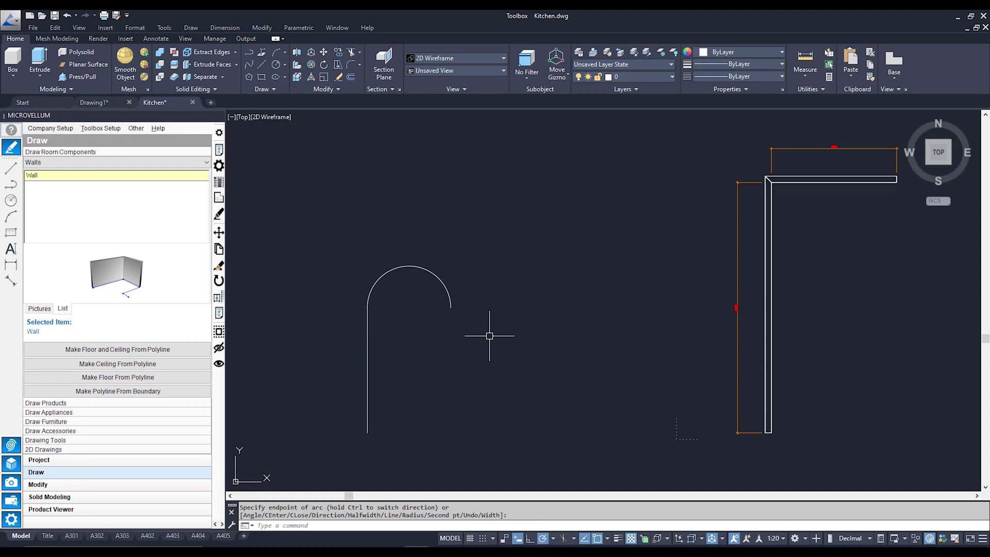
Step: Build a wall along the arched polyline path and orbit to see it in 3D
right_click(146, 276)
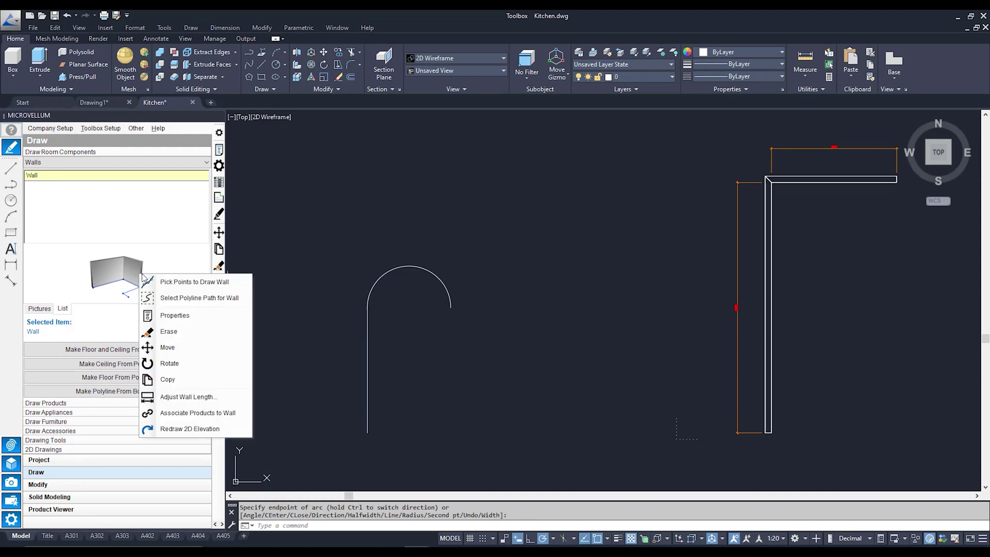
left_click(249, 301)
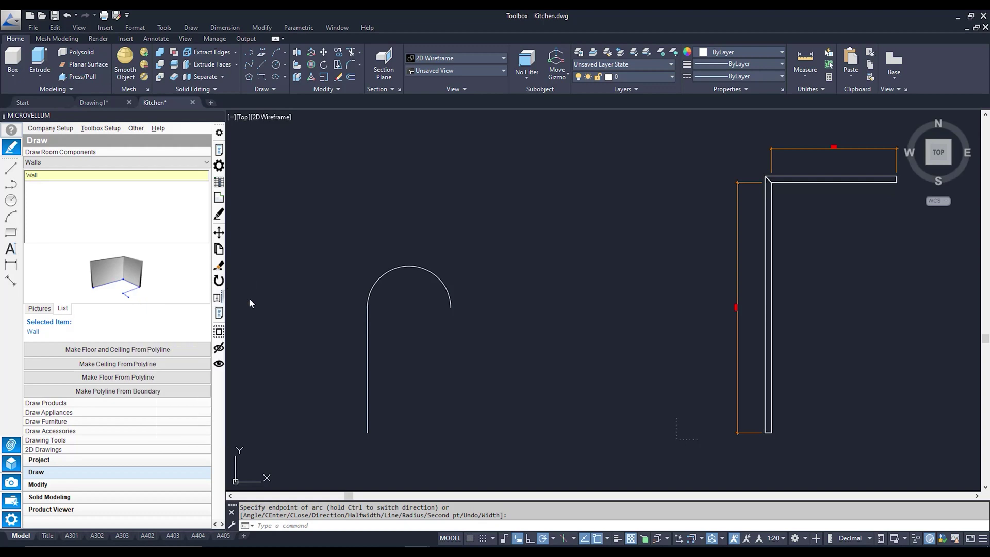
left_click(370, 333)
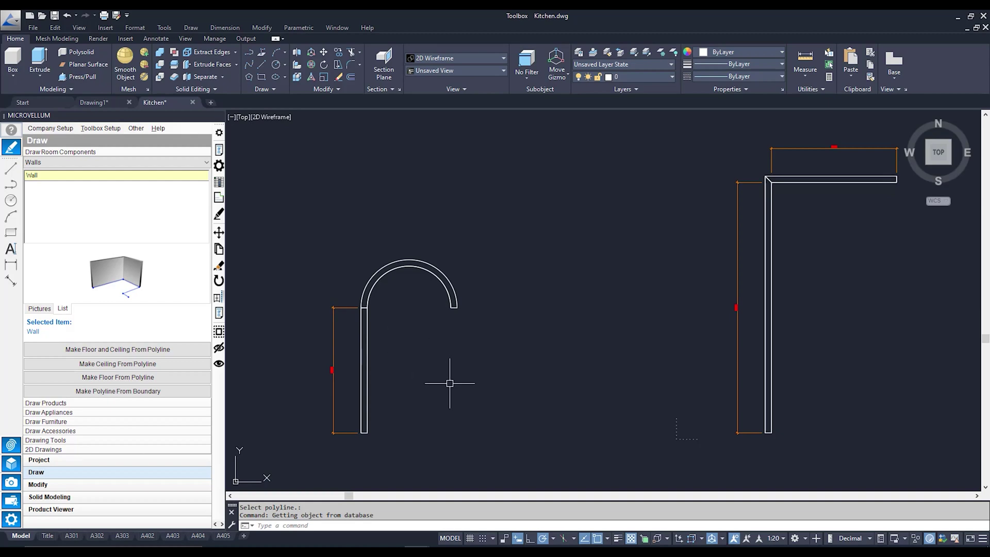
middle_click_drag(449, 385, 471, 280, "shift")
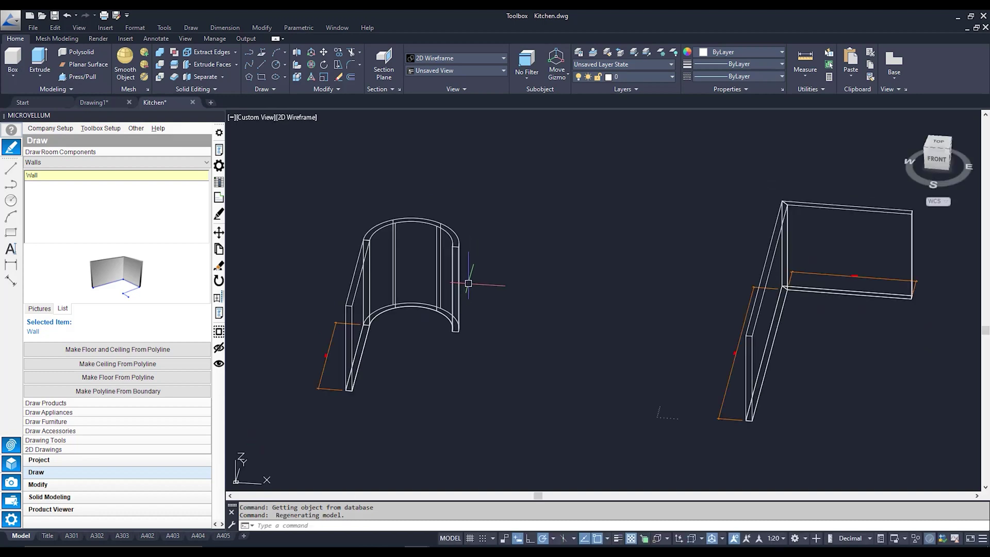
Step: Return to the Top plan view and pan the drawing to the right
left_click(935, 142)
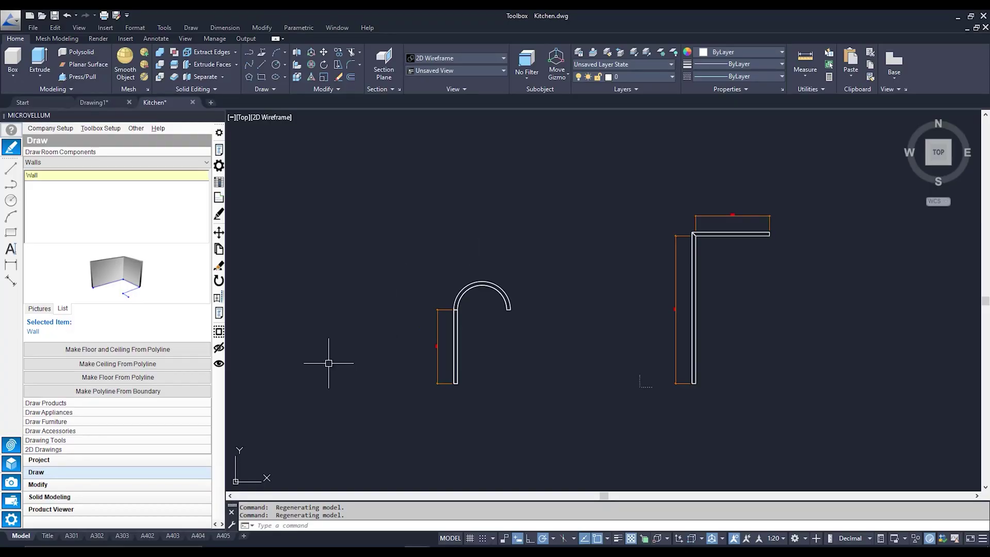
middle_click_drag(326, 364, 433, 349)
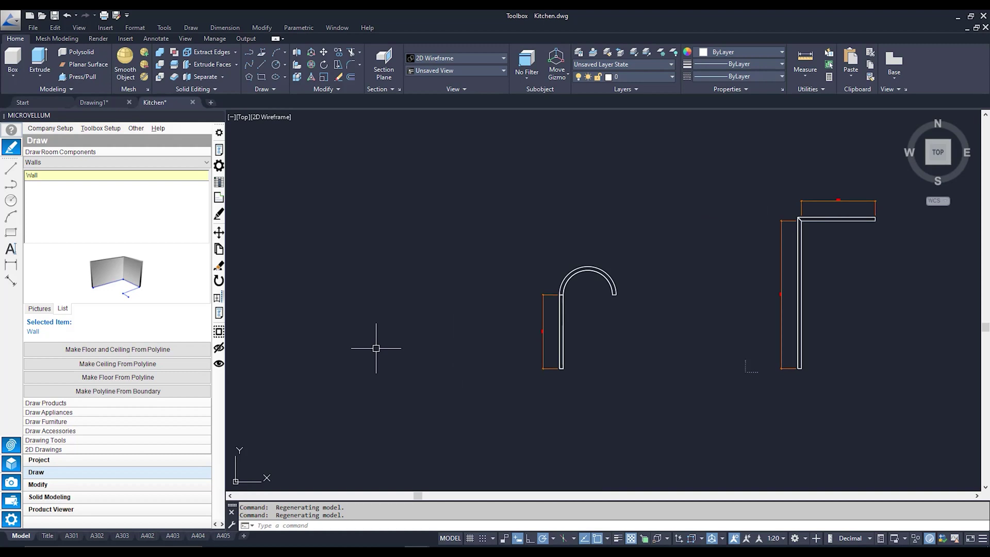
Step: Draw the first L-shaped polyline with two 2000-long legs
left_click(12, 189)
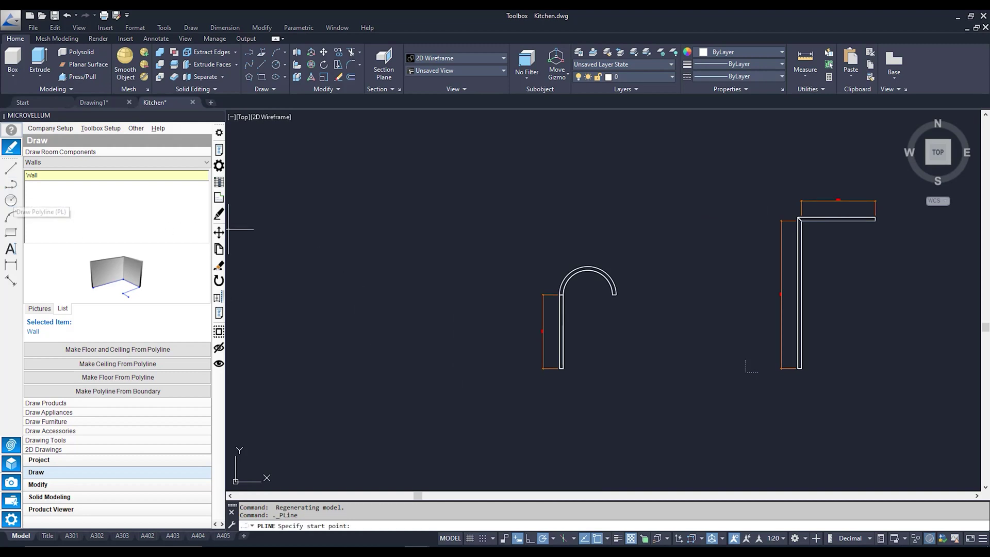
left_click(332, 378)
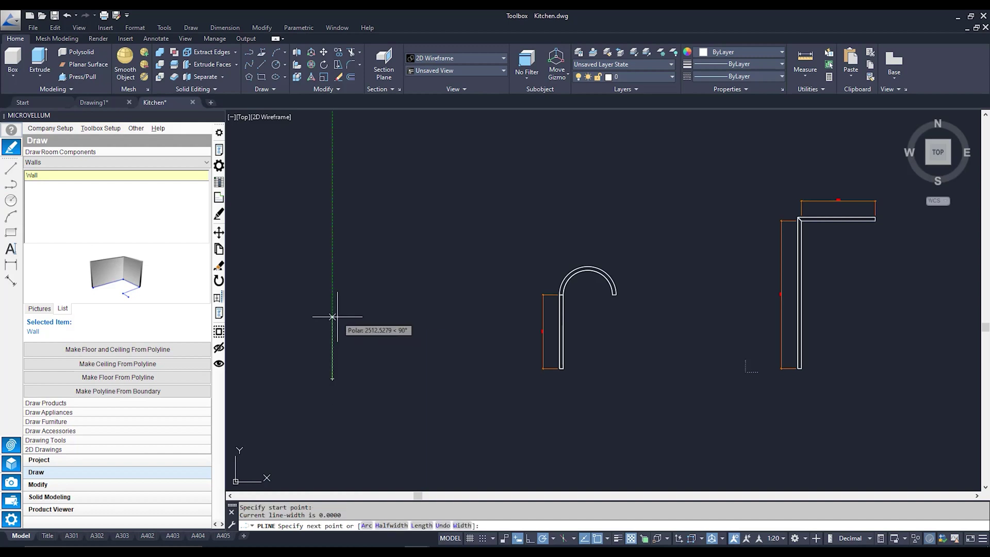
type("200")
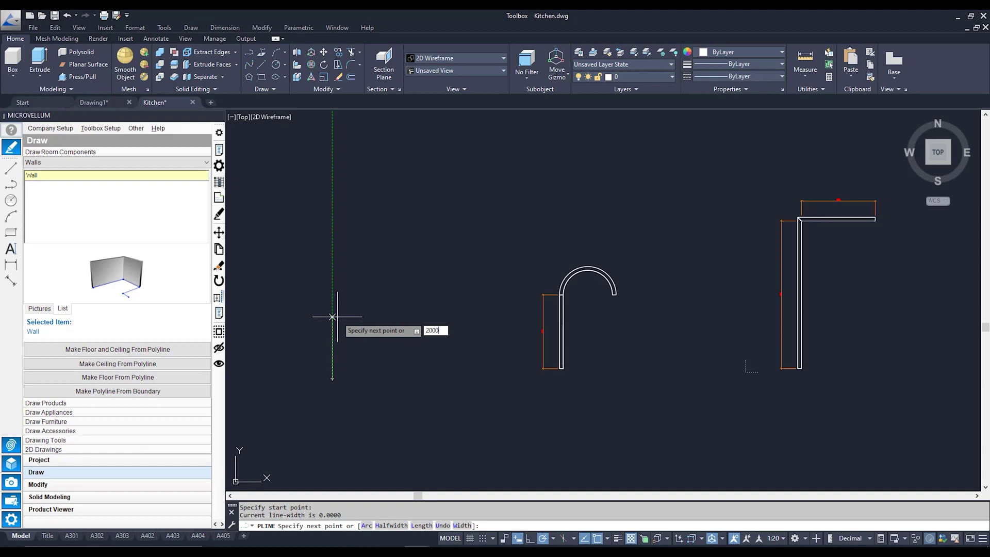
type("0")
key("Return")
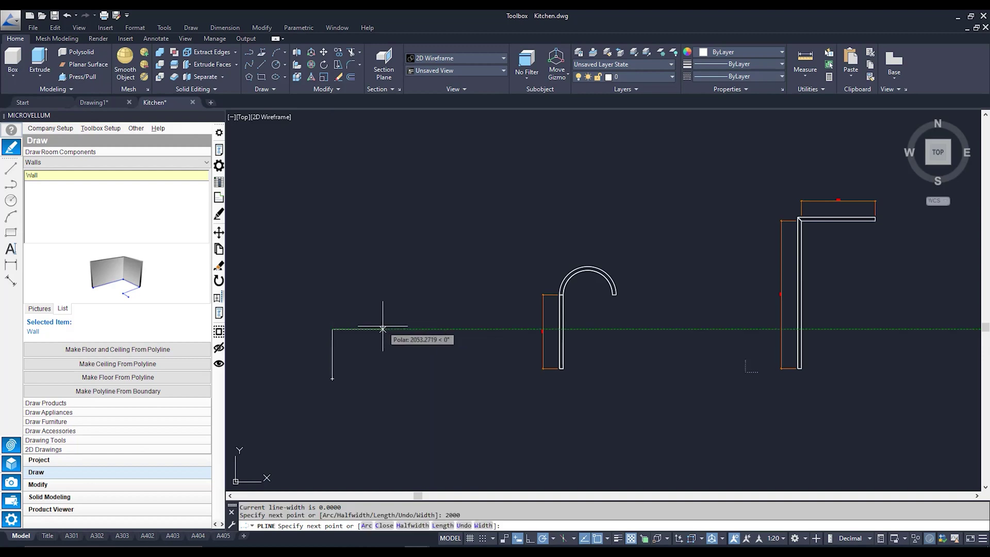
type("2")
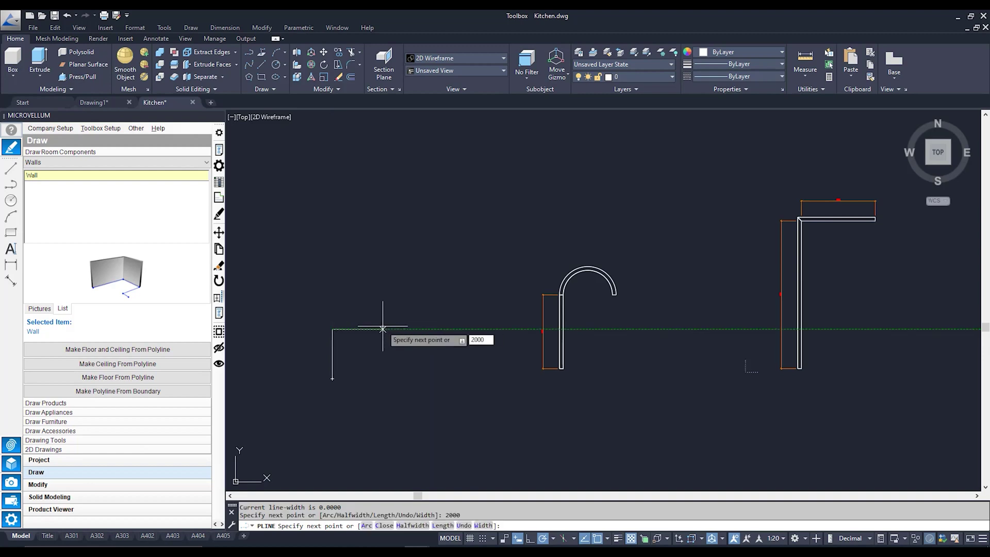
type("000")
key("Return")
key("Return")
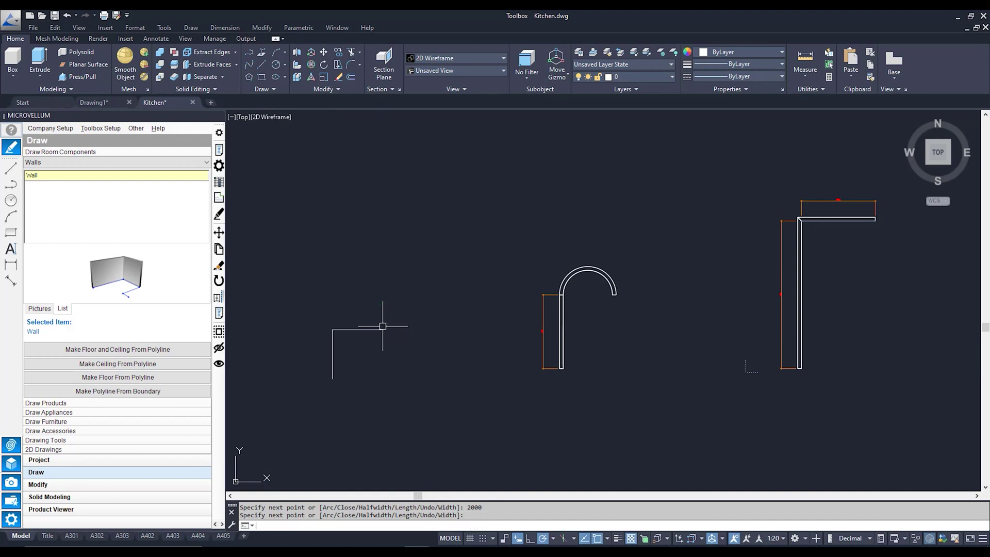
Step: Draw a second L-shaped polyline, also with two 2000-long legs
left_click(15, 184)
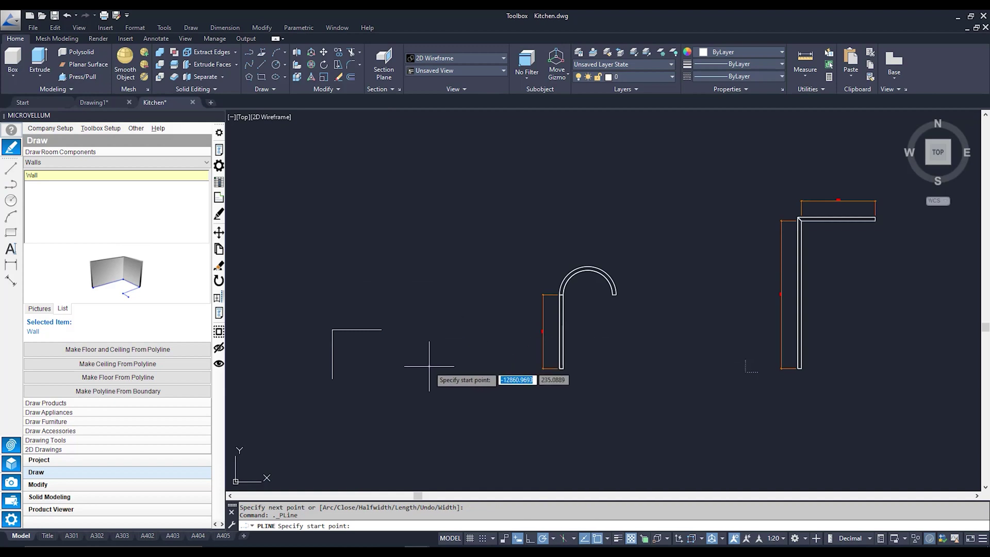
left_click(483, 331)
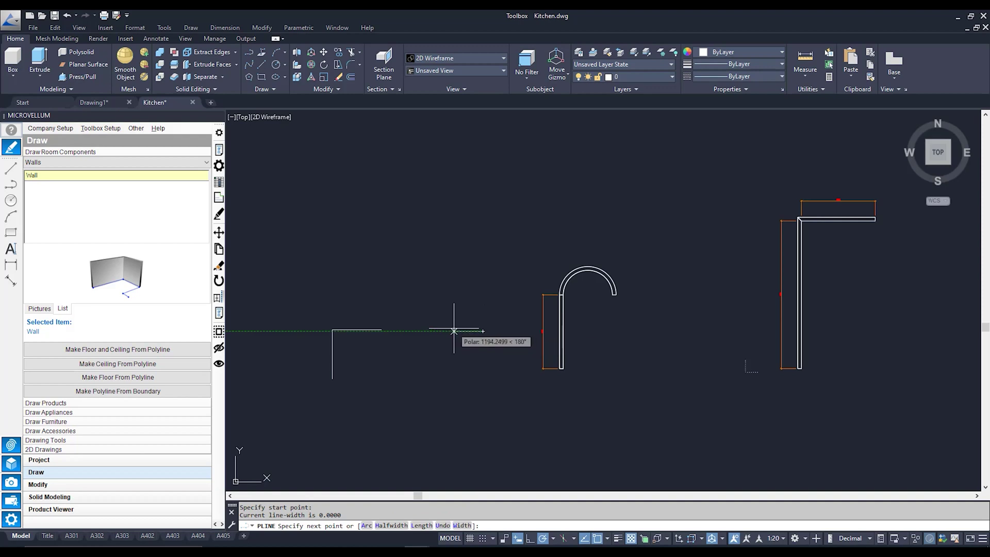
type("2000")
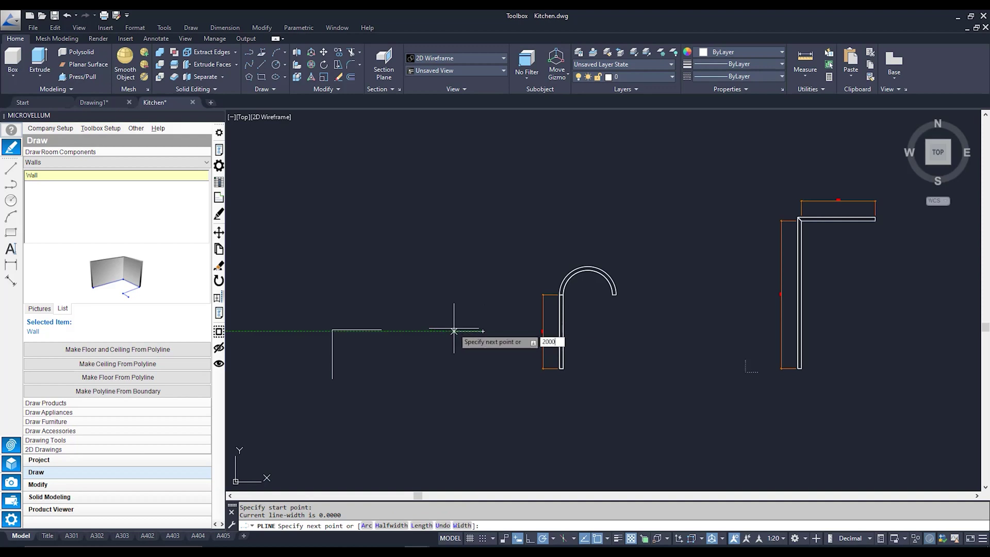
key("Return")
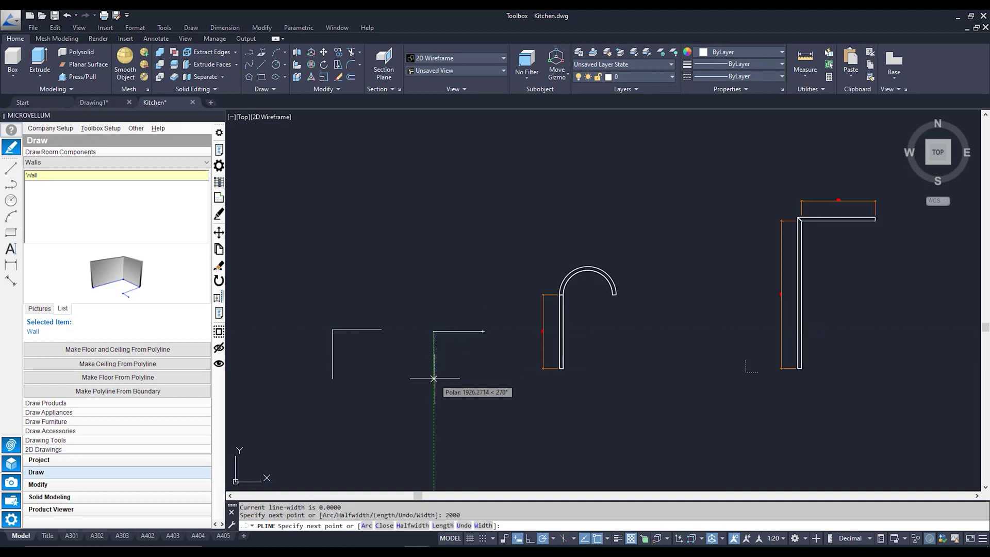
type("2000")
key("Return")
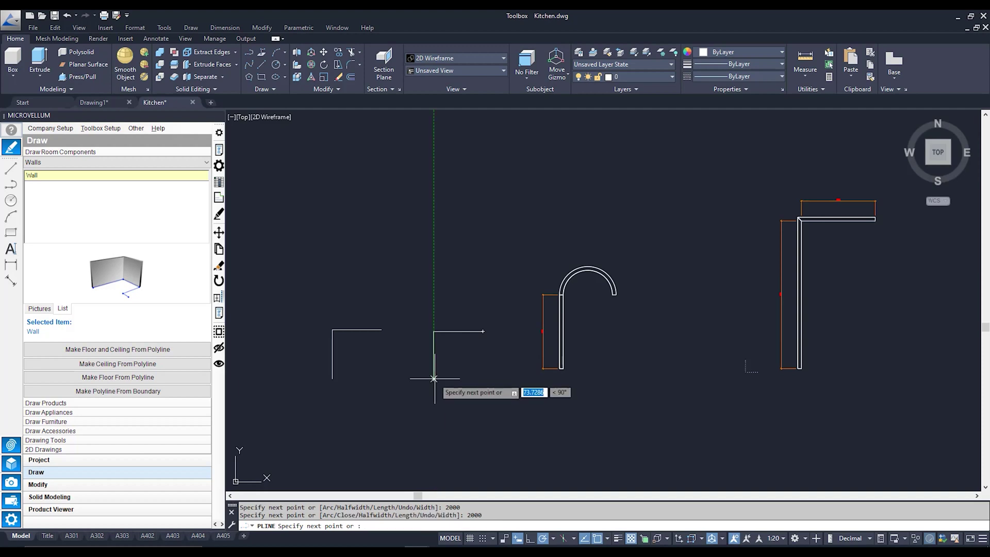
key("Return")
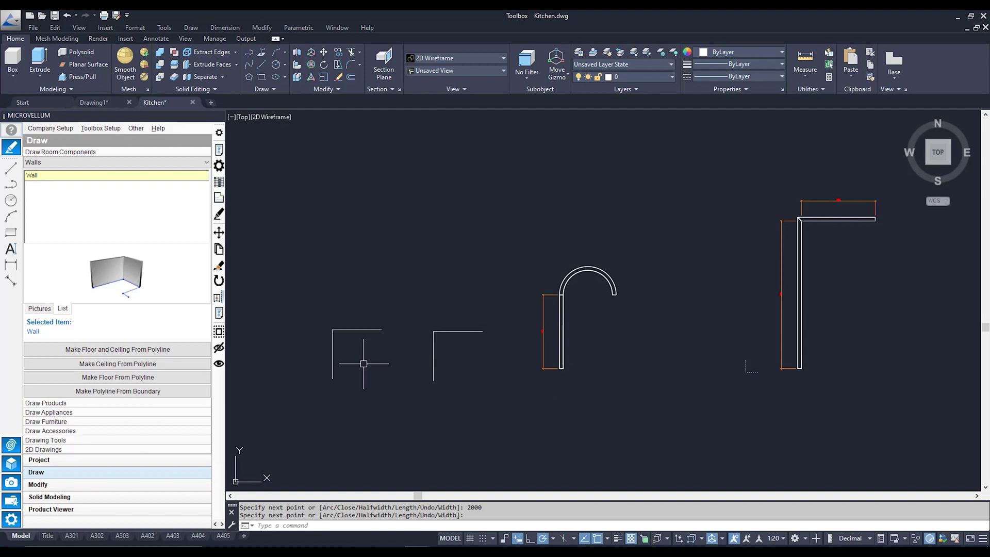
Step: Build a wall along the left L-shaped polyline path
right_click(122, 279)
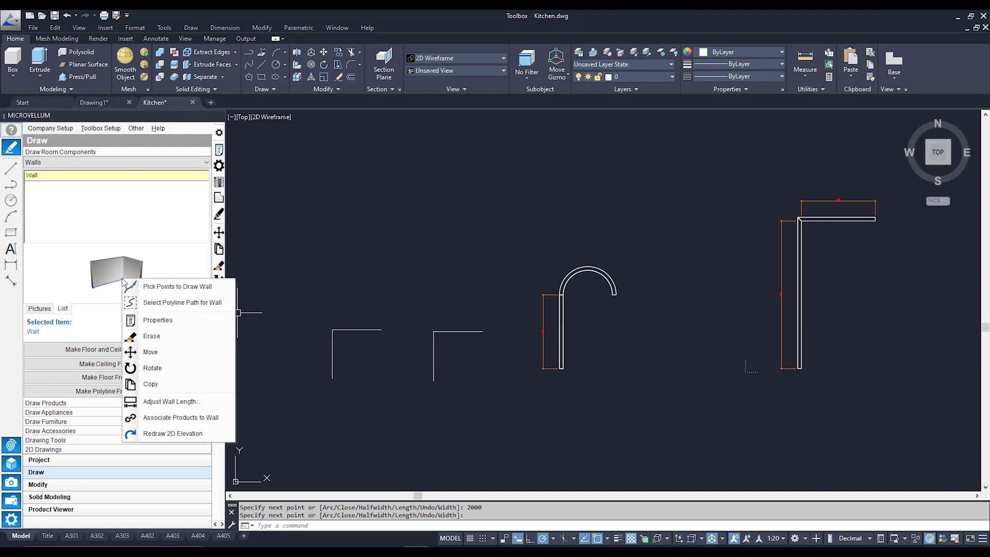
left_click(189, 300)
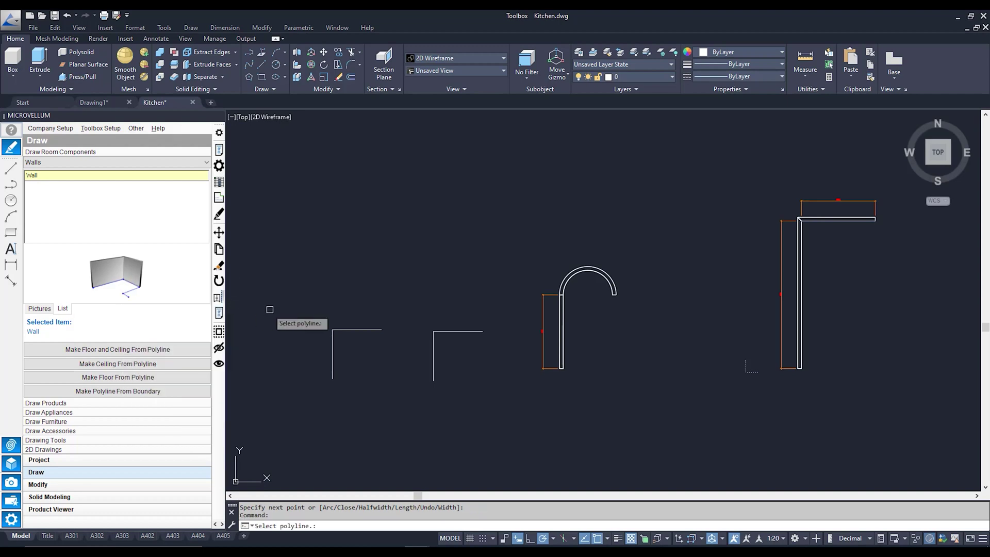
scroll(343, 343, "up", 4)
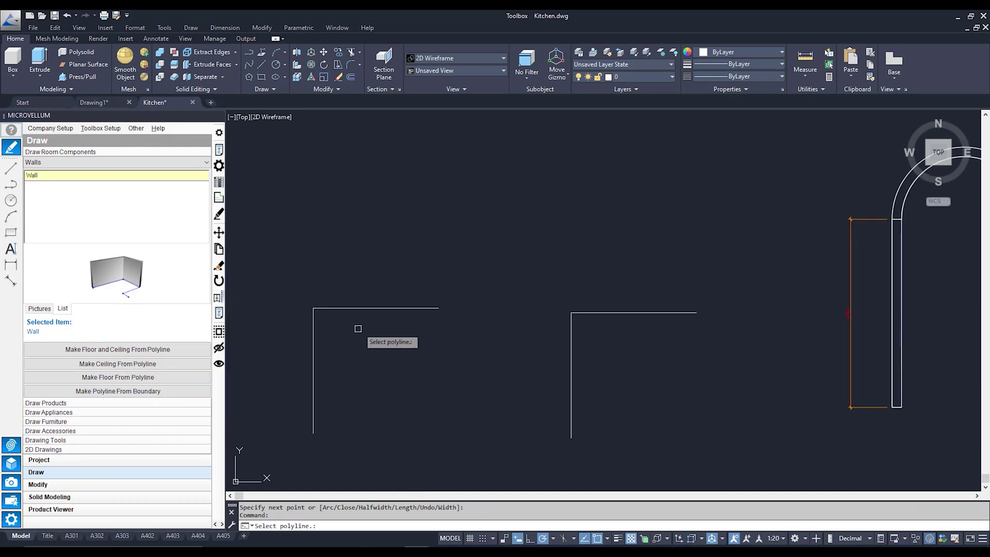
left_click(364, 309)
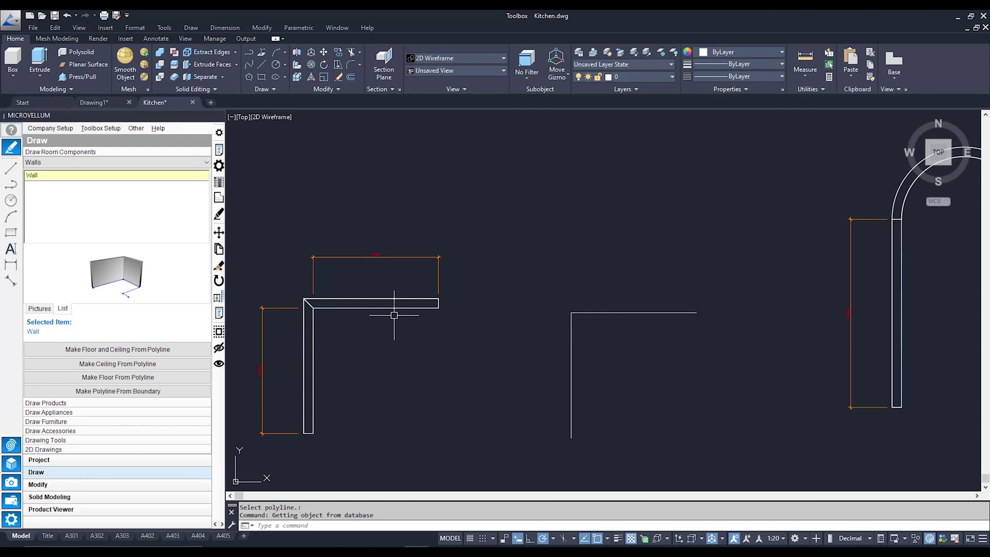
Step: Build a wall along the second L-shaped polyline path
left_click(127, 264)
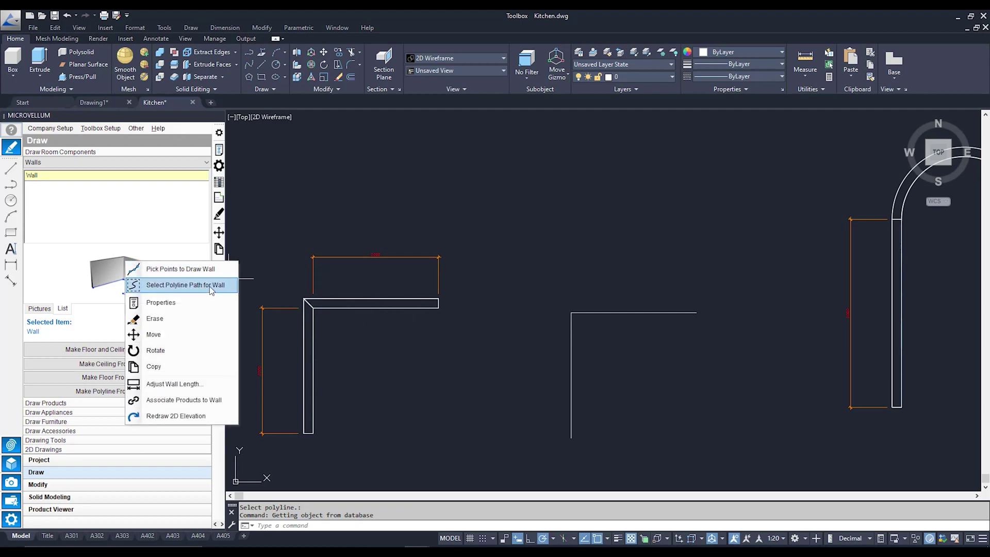
left_click(234, 286)
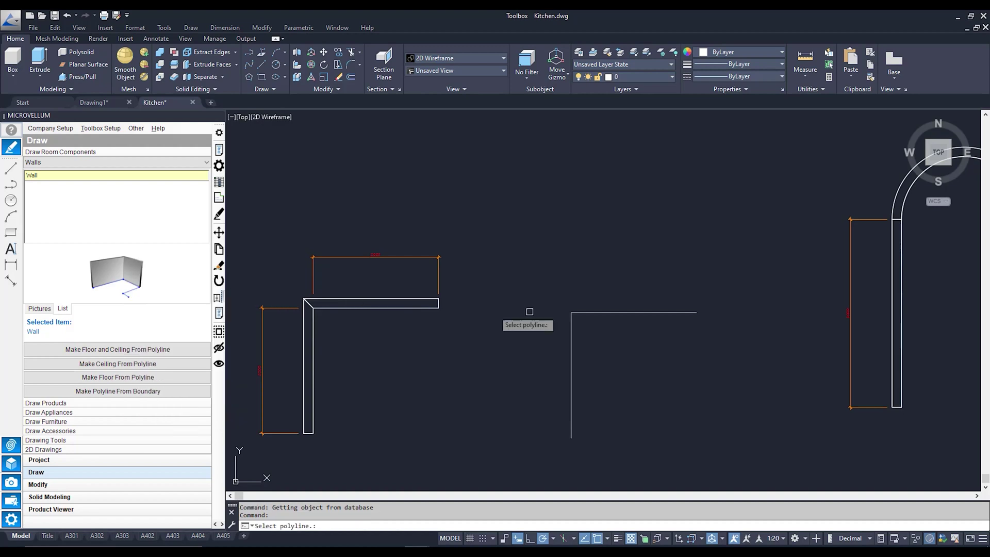
left_click(646, 313)
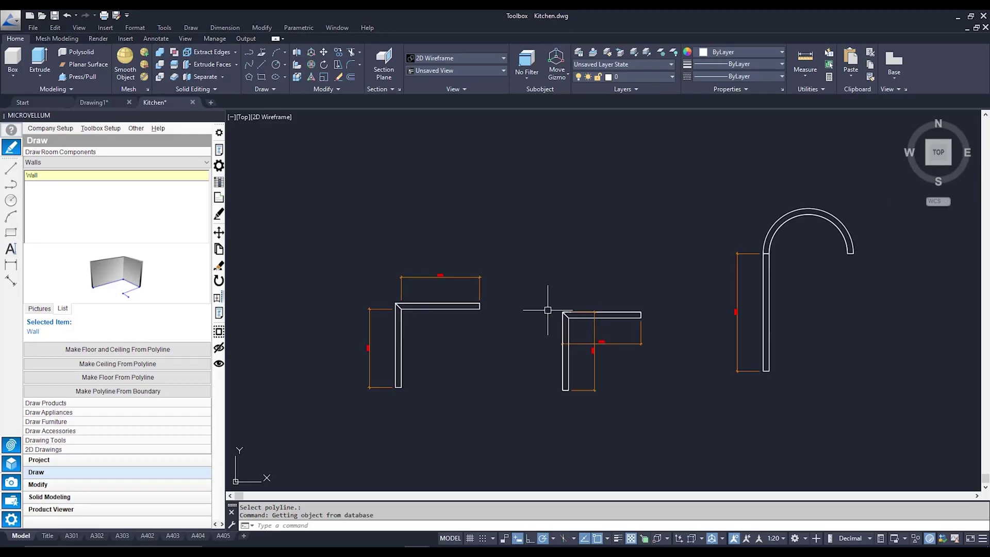
Step: Zoom out and pan until both corner walls, the arched wall and the L-shaped pair are visible
middle_click_drag(712, 277, 520, 276)
scroll(518, 277, "down", 2)
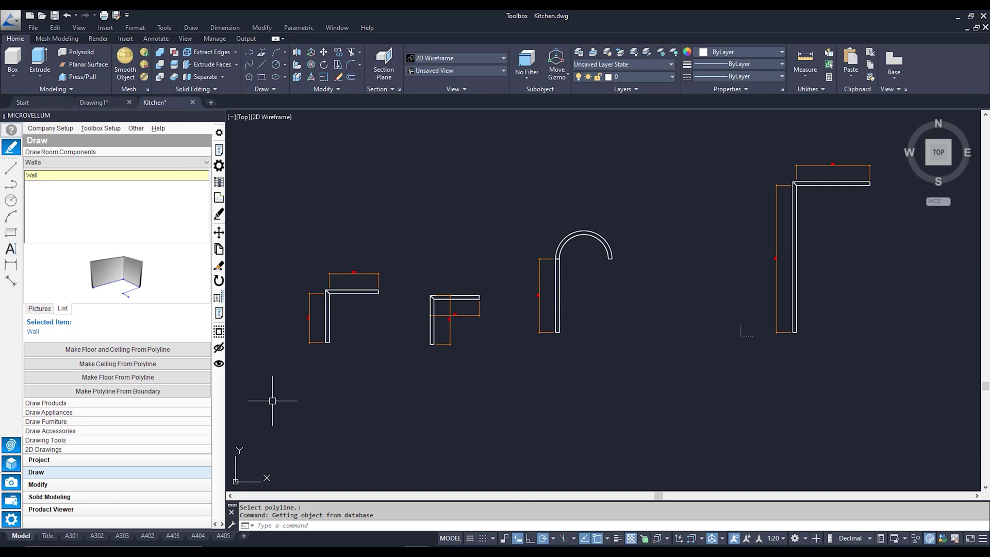
Step: Erase the left L wall, middle L cabinet and curved cabinet with MVERASE, confirming Yes
left_click(111, 489)
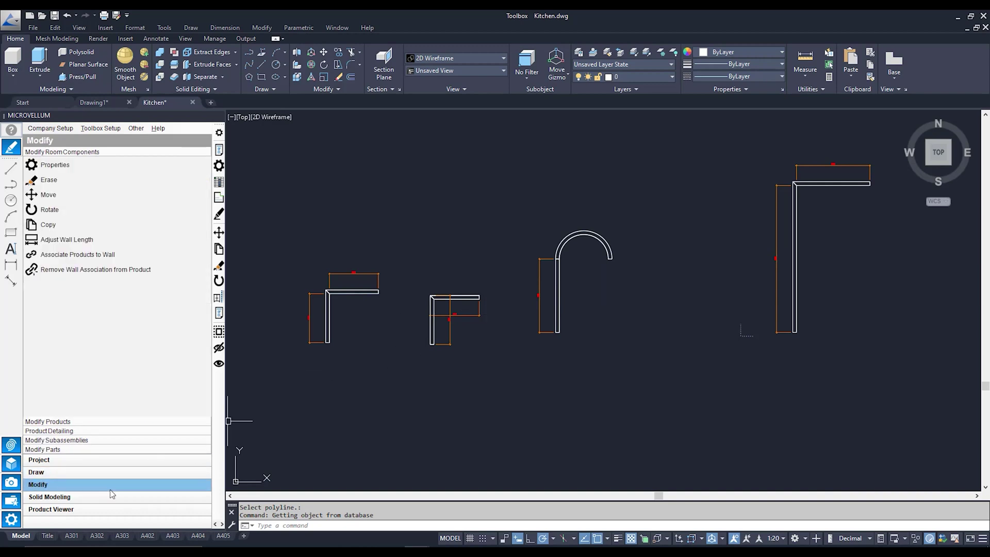
left_click(88, 180)
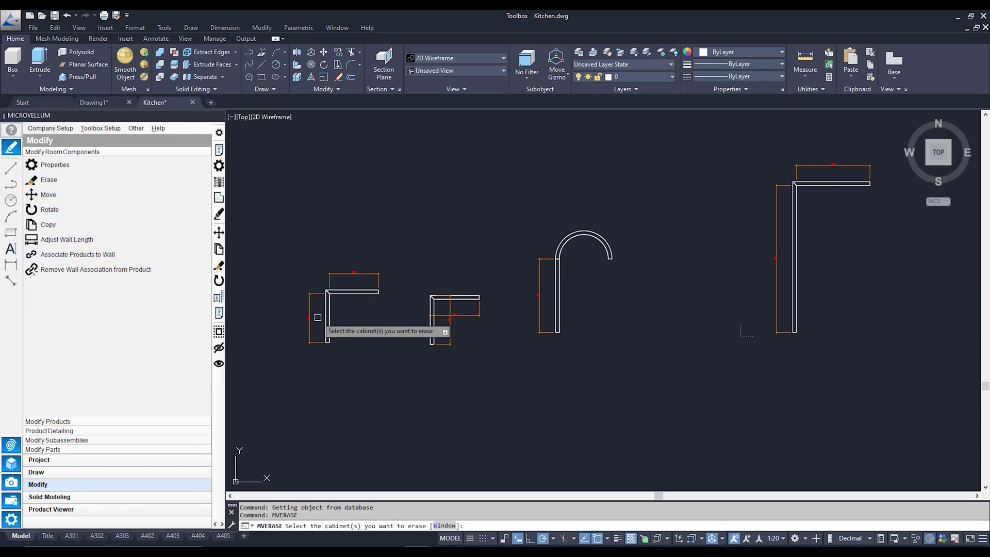
left_click(351, 291)
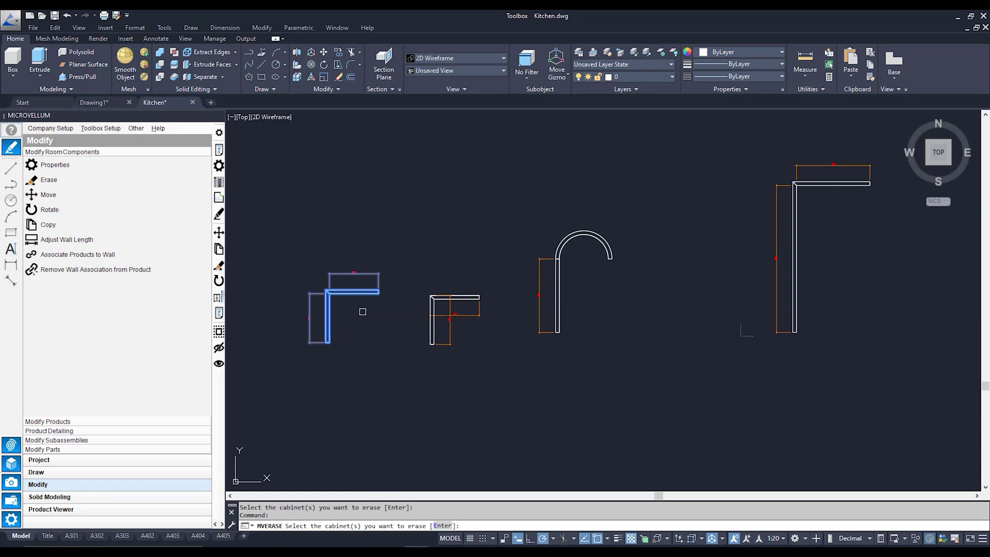
left_click(430, 331)
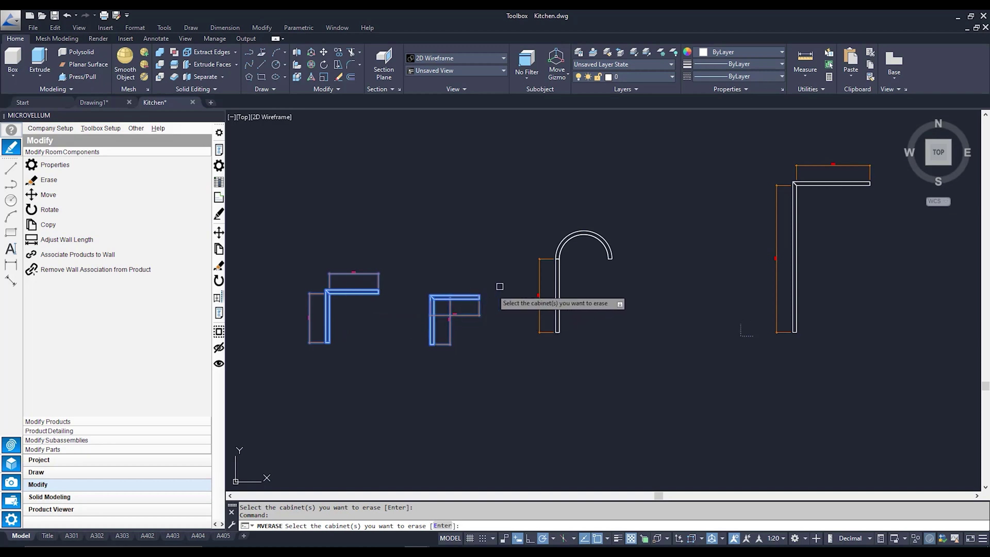
left_click(550, 291)
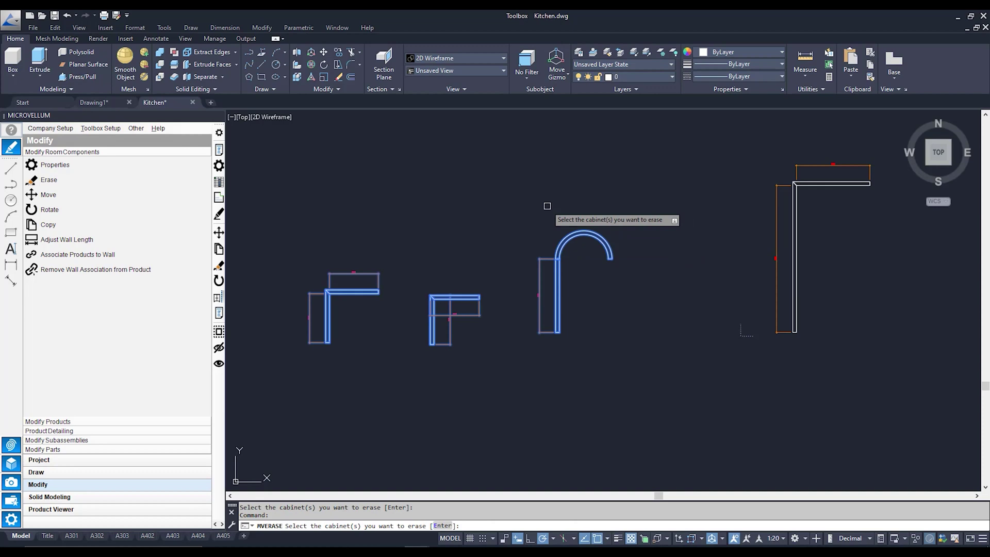
key("Return")
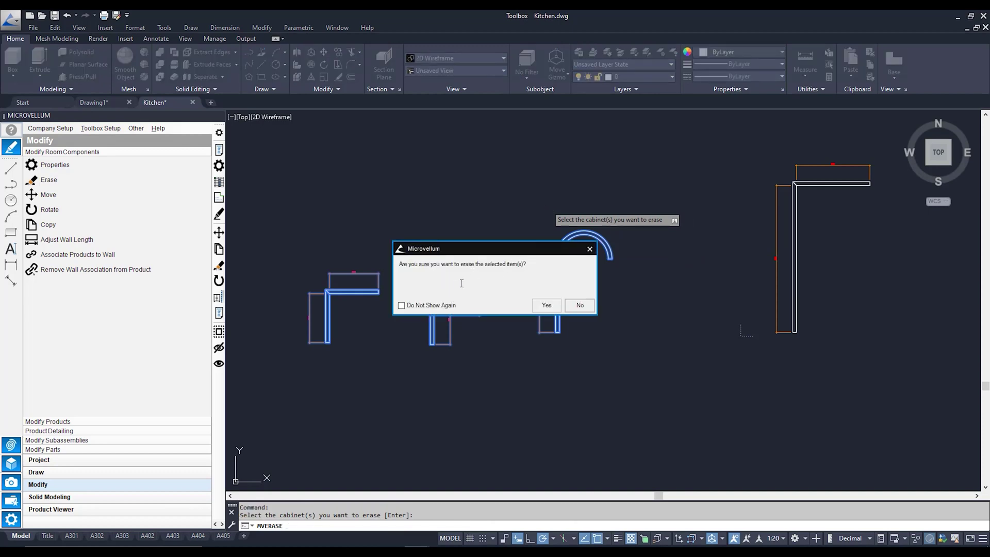
left_click(546, 304)
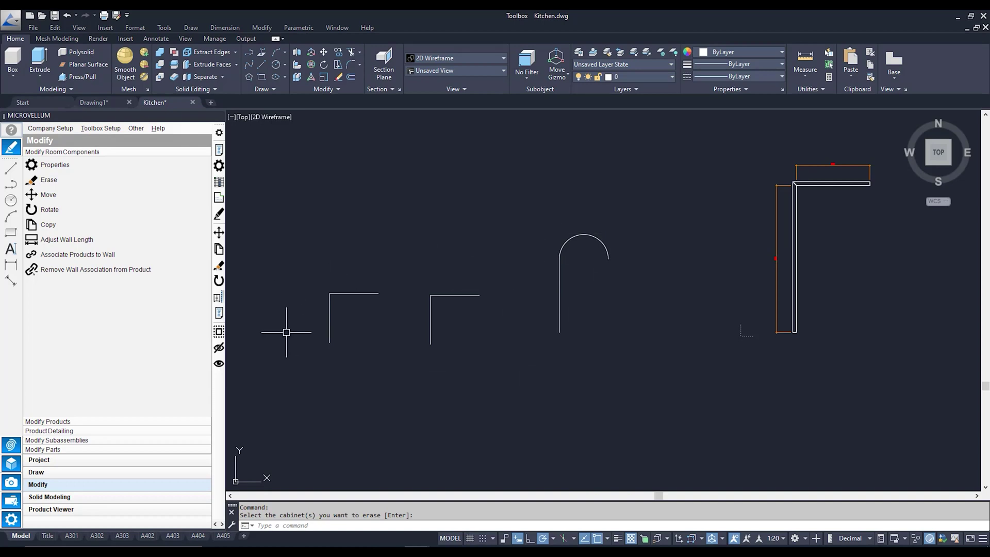
Step: Erase the two leftover L-shaped outline lines and the arc, then centre the L-shaped walls
left_click(11, 445)
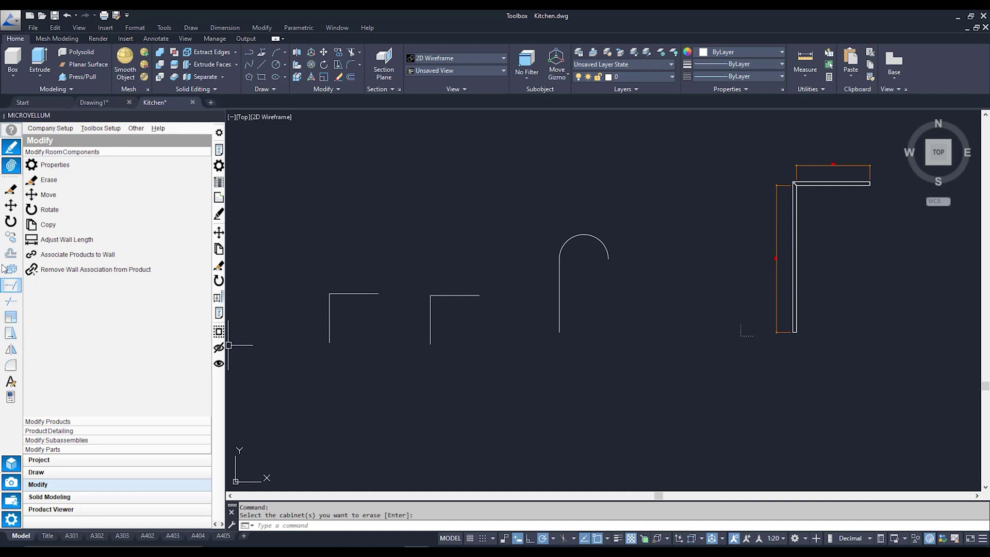
left_click(16, 191)
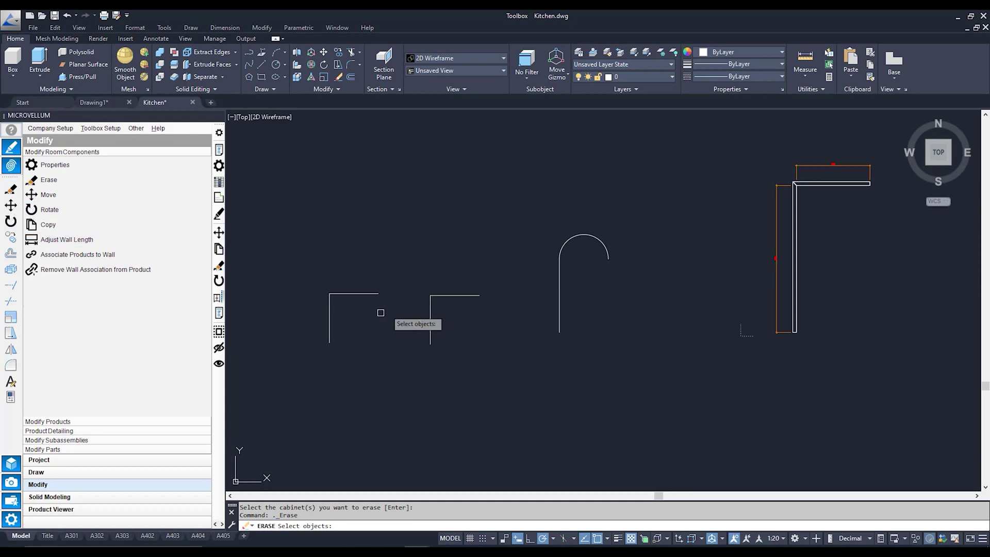
left_click(331, 326)
left_click(431, 308)
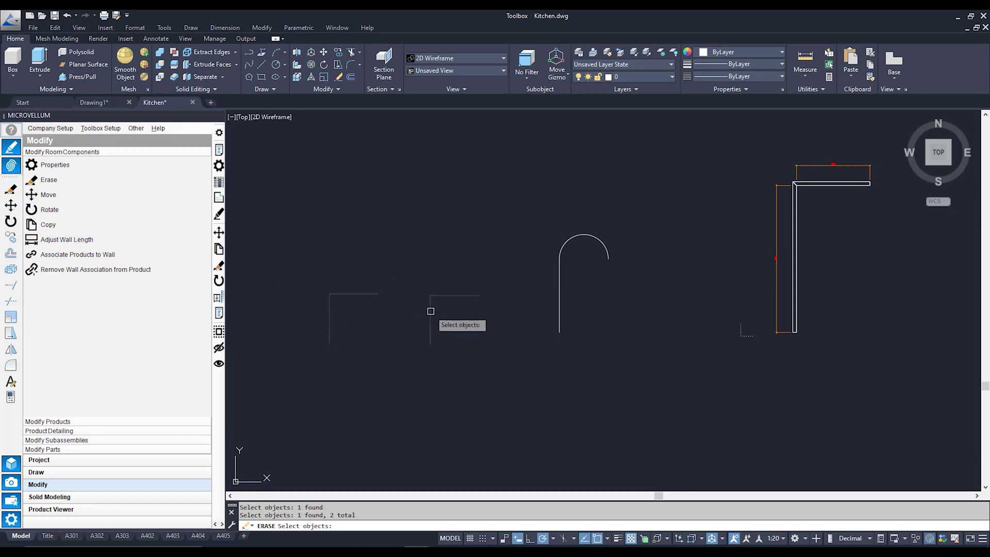
left_click(555, 259)
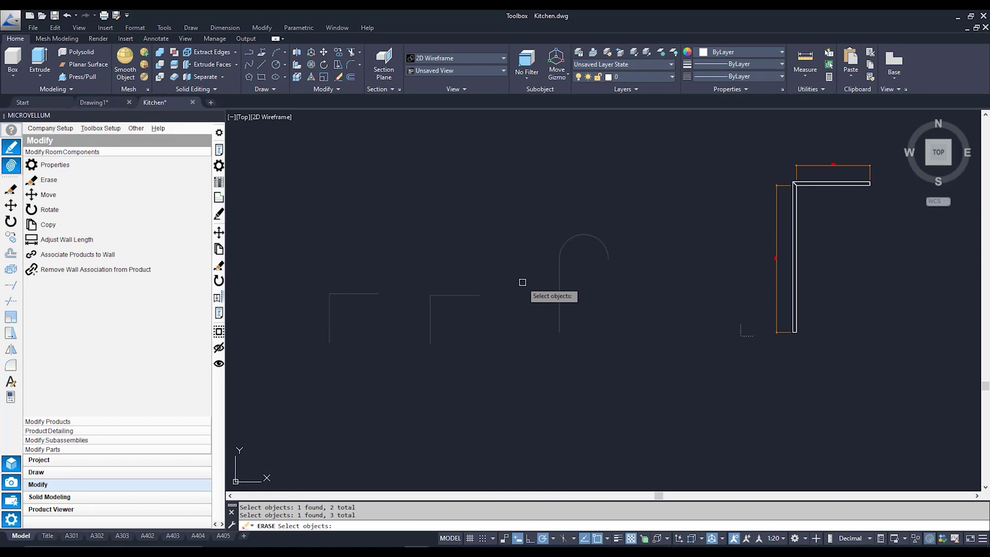
key("Return")
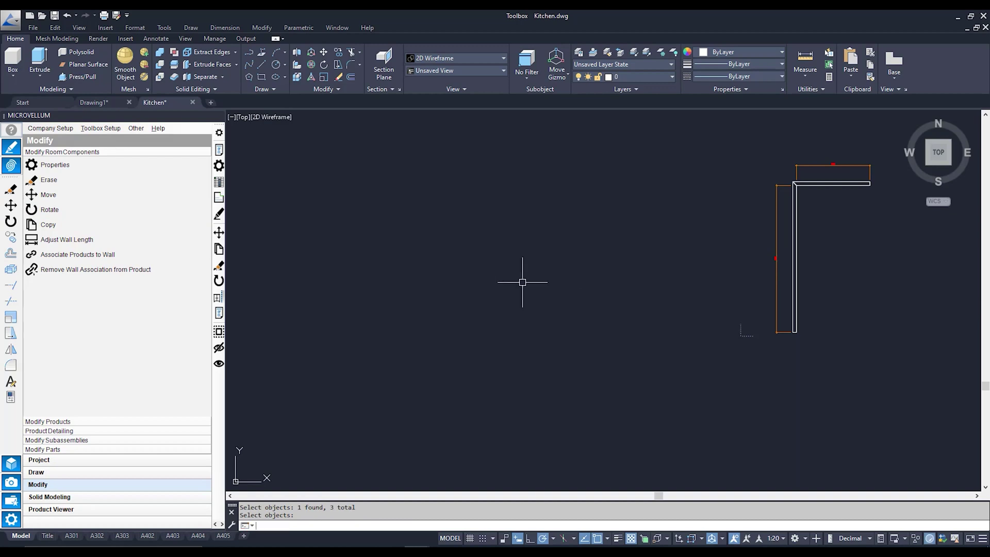
middle_click_drag(697, 291, 378, 321)
Step: Zoom in on the walls and start Properties to edit the wall's prompts
scroll(529, 247, "up", 2)
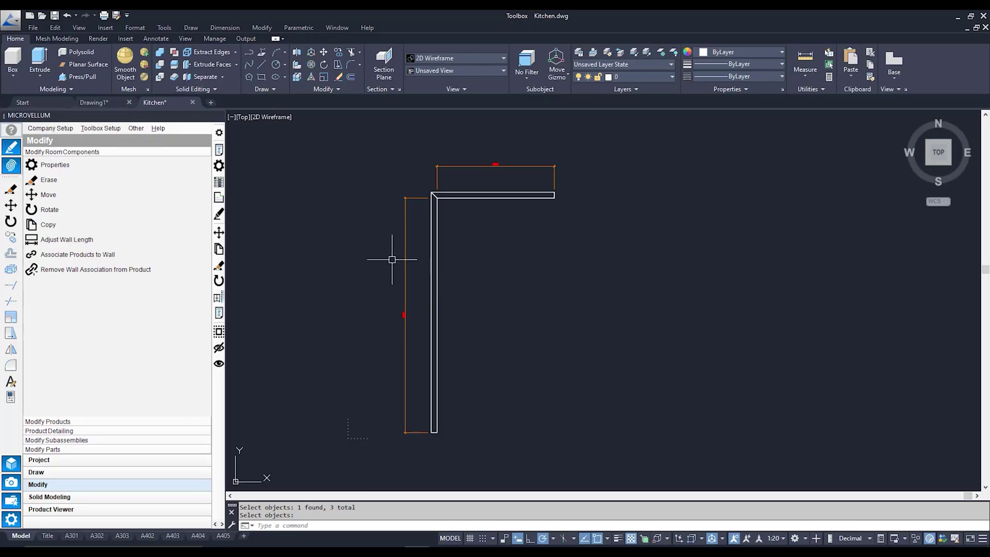
left_click(125, 163)
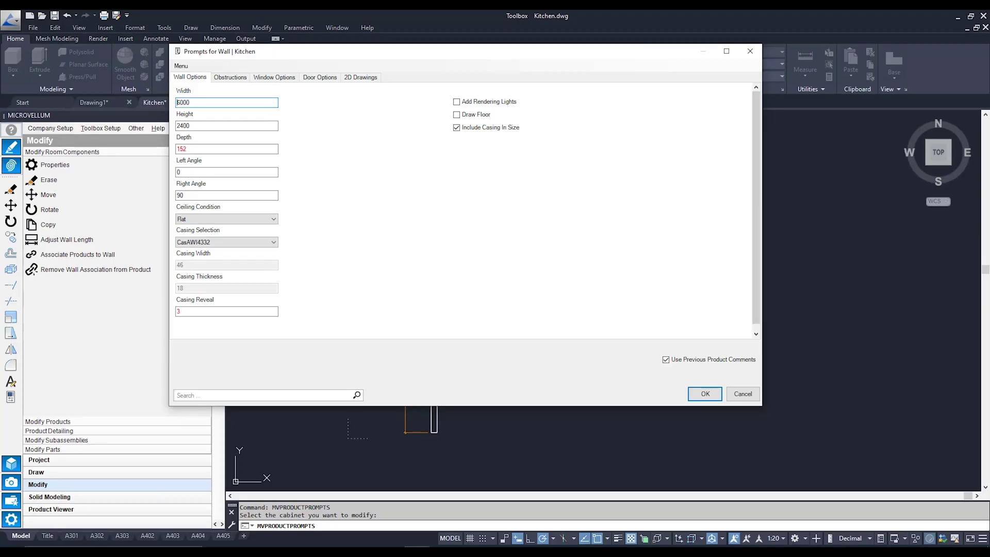
Step: Change the Kitchen wall's height from 2400 to 2300 and apply it
double_click(209, 102)
double_click(206, 126)
type("2300")
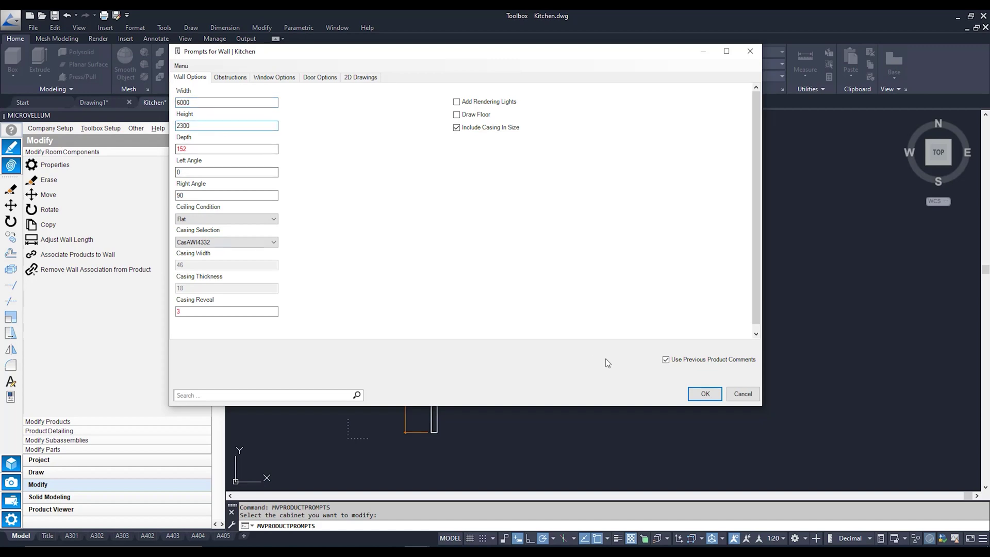
left_click(697, 394)
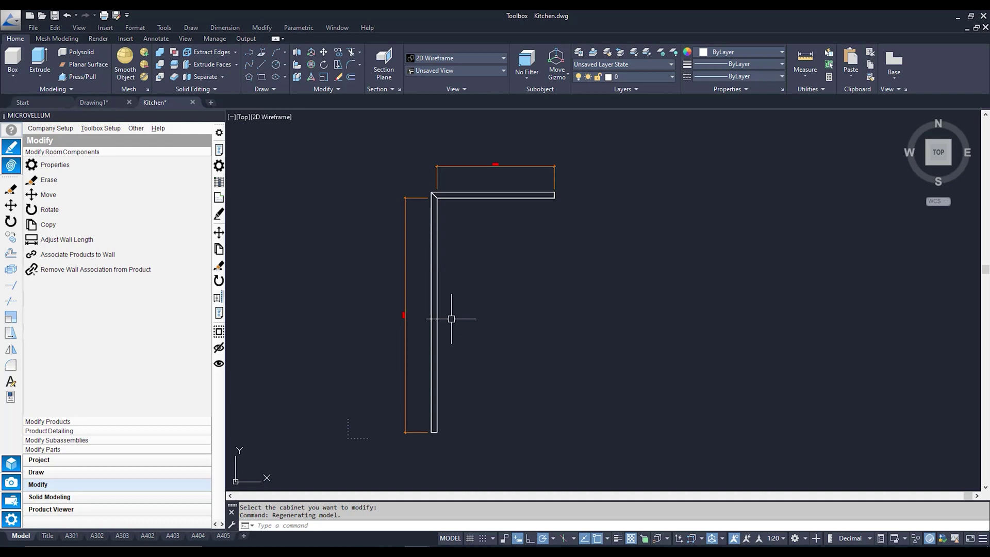
Step: Orbit the L-shaped walls into a 3D view and run Properties again on a wall
middle_click_drag(593, 380, 513, 234, "shift")
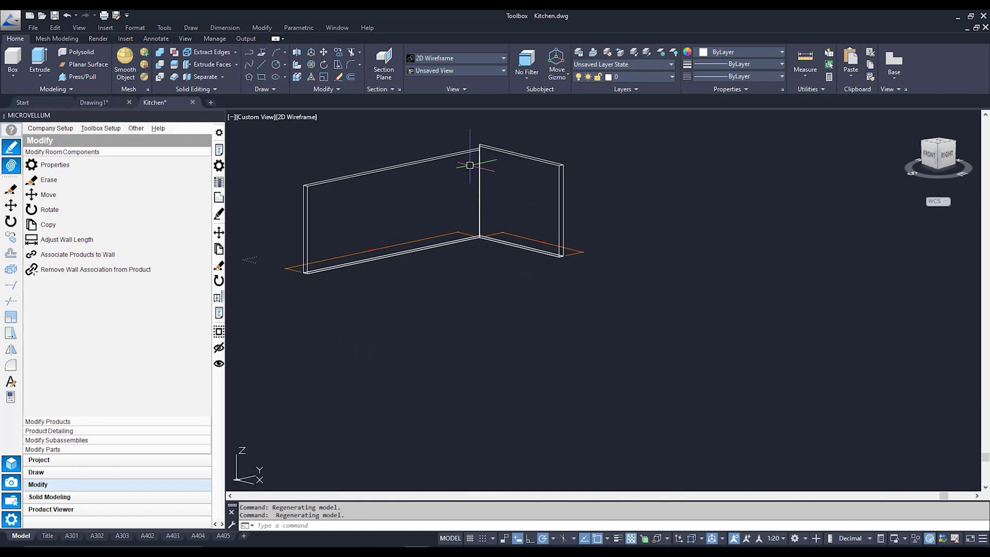
scroll(470, 165, "up", 6)
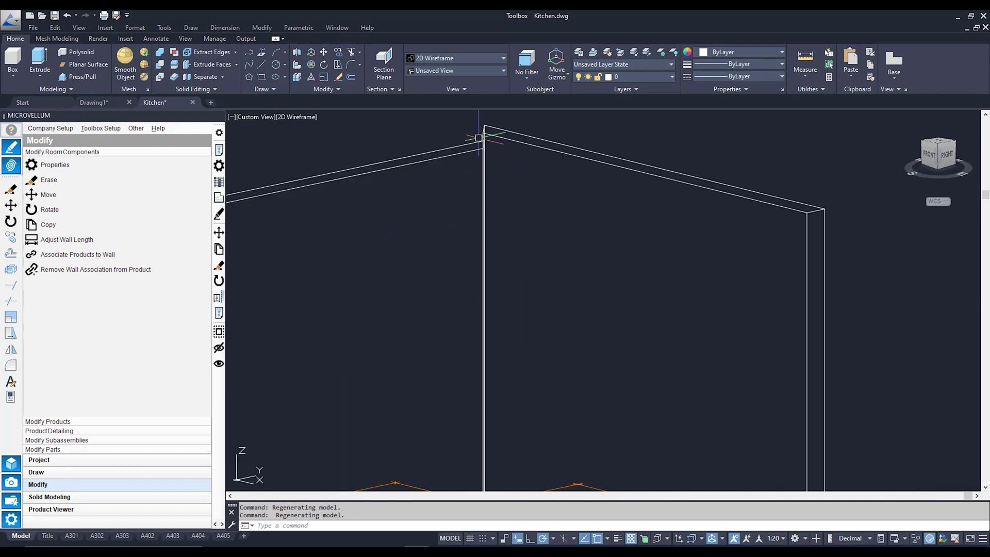
scroll(454, 194, "down", 2)
middle_click_drag(416, 222, 625, 195)
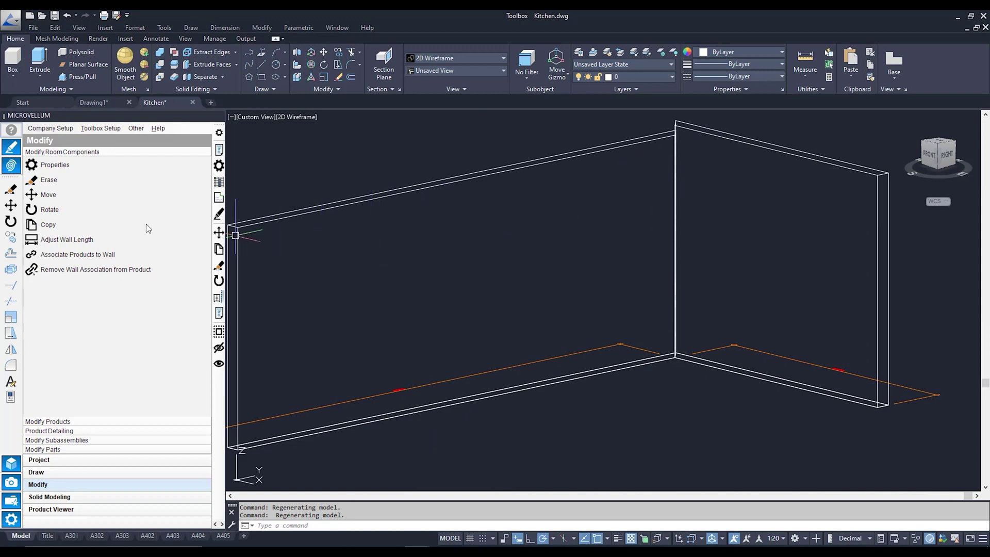
left_click(107, 162)
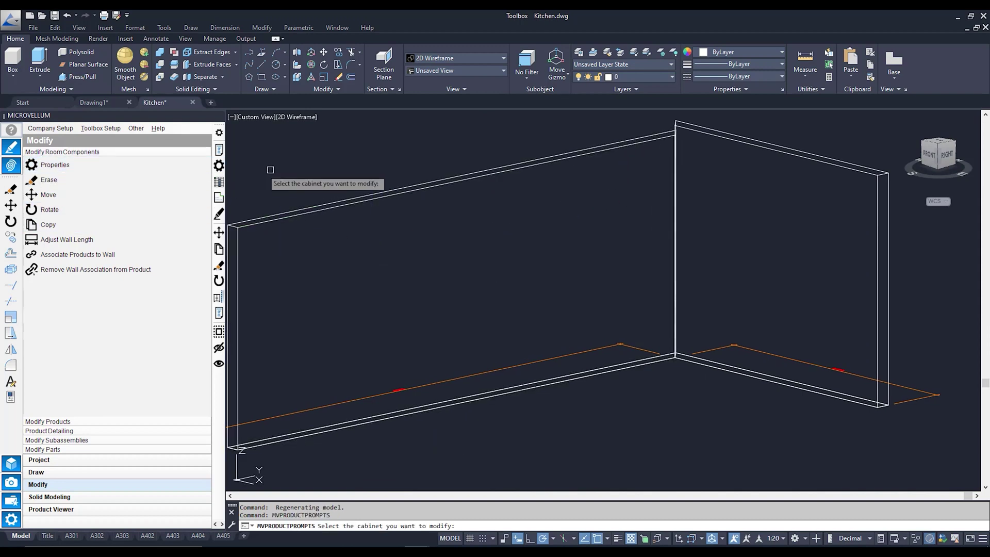
Step: Set Door Qty Wall 1 to 1 on the long wall, adding a 762 × 2032 slab door
left_click(464, 177)
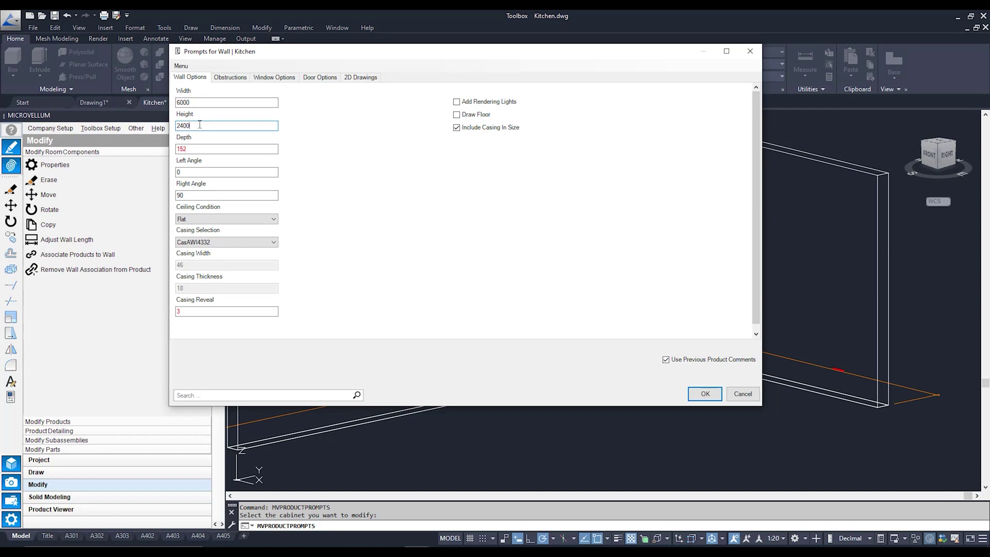
left_click(230, 77)
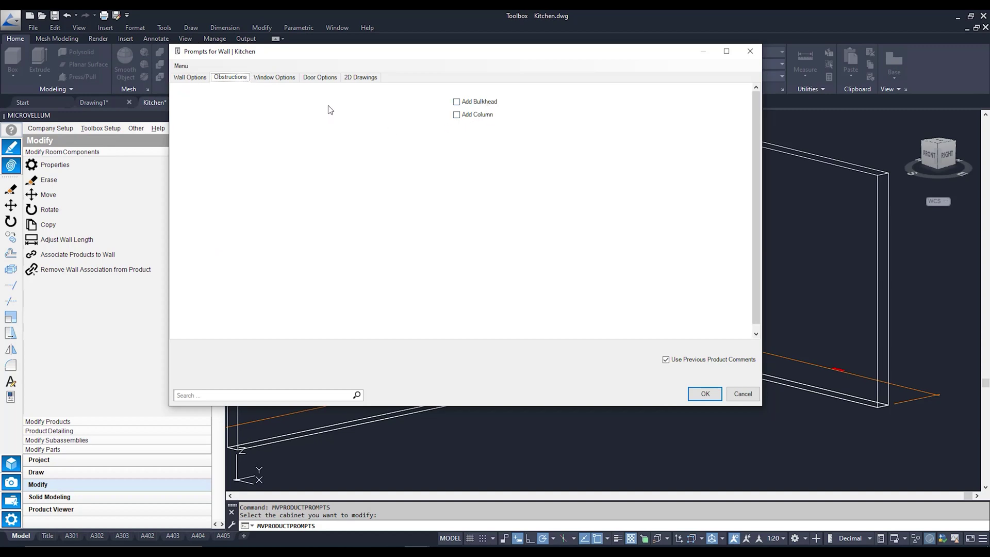
left_click(320, 78)
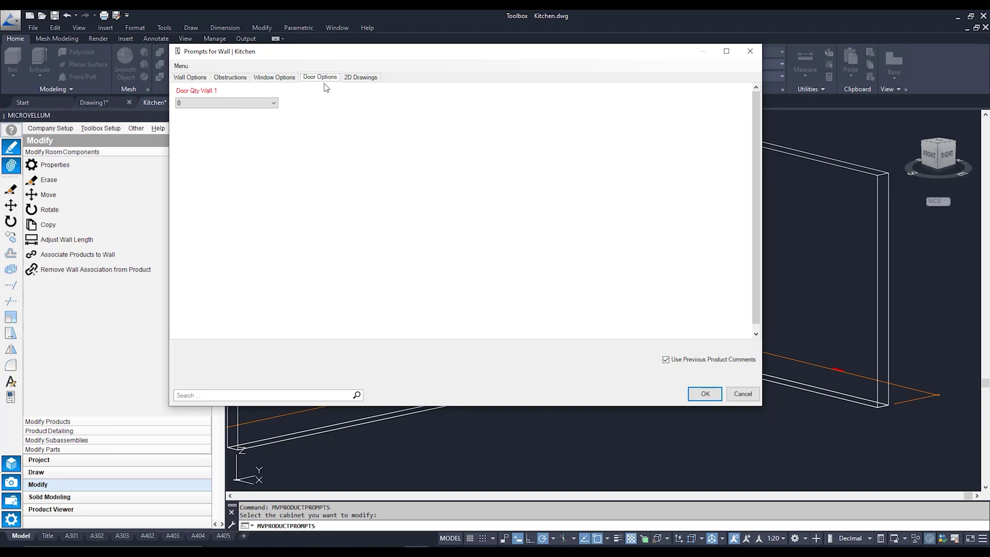
left_click(272, 104)
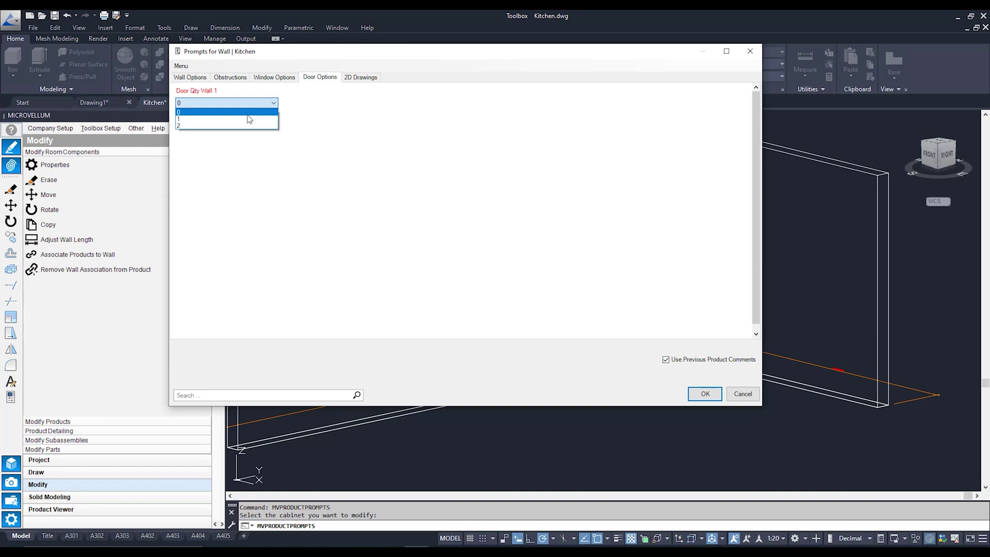
left_click(248, 119)
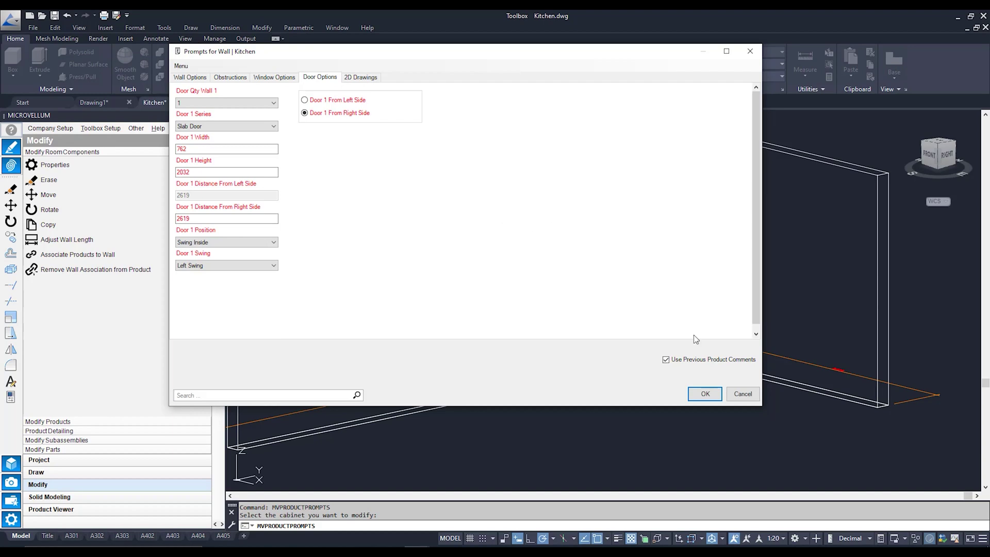
left_click(704, 395)
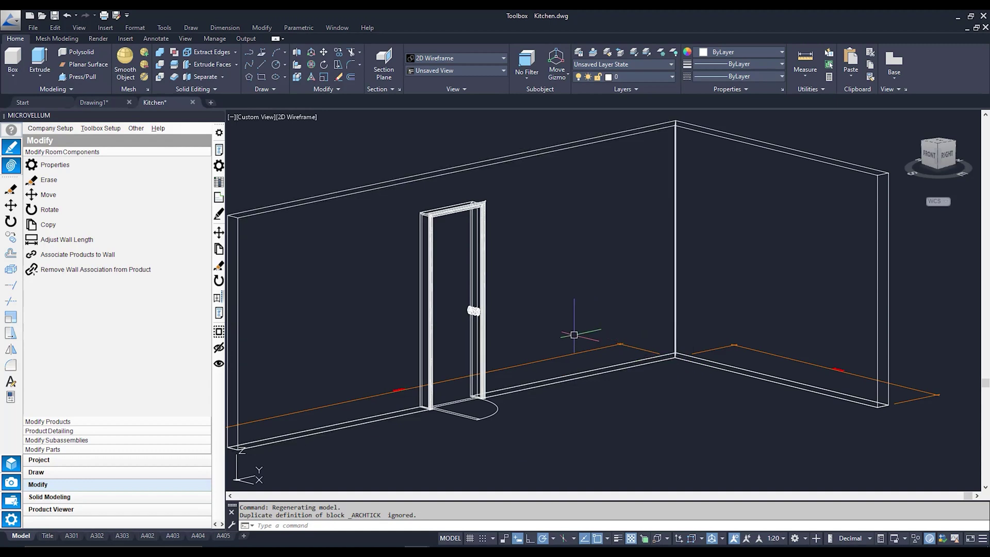
Step: Pan the 3D view to centre the L-shaped walls and the new door
middle_click_drag(570, 332, 625, 324)
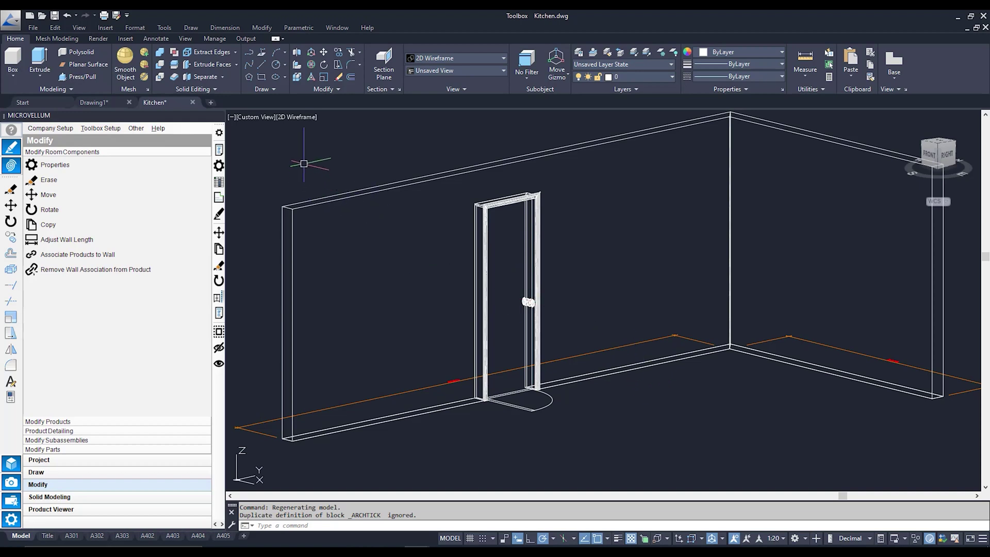
left_click(307, 117)
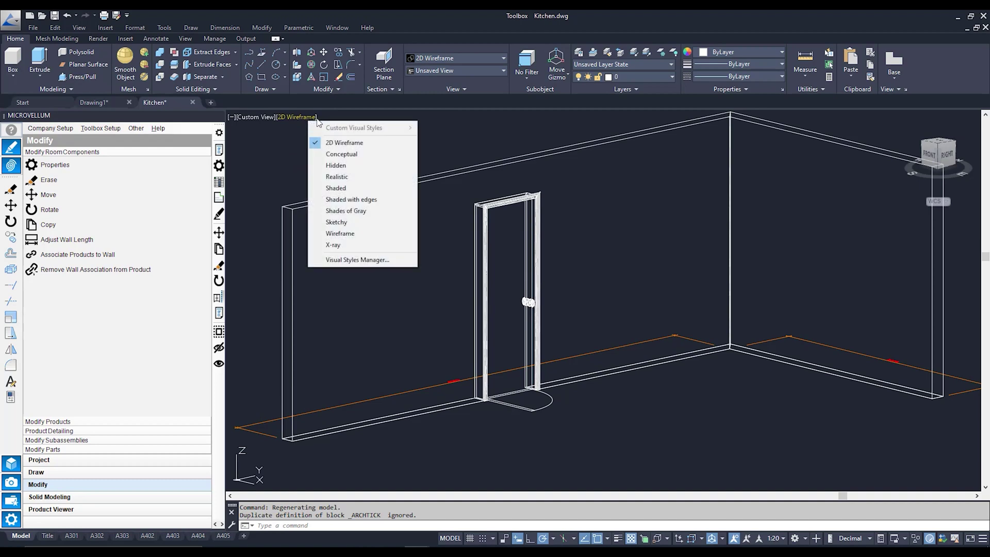
Step: Shade the walls and door in Conceptual style, orbit them, then switch back to 2D Wireframe
left_click(376, 154)
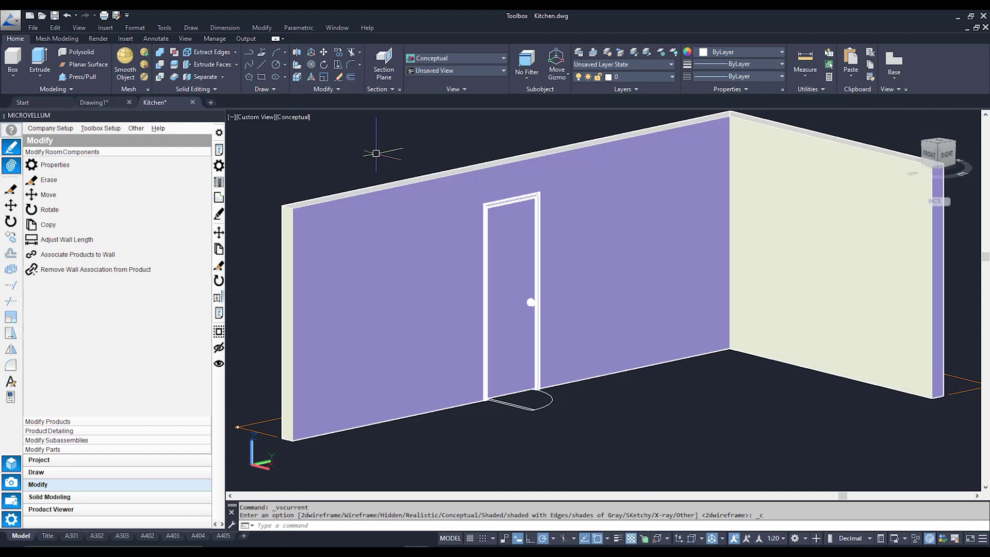
scroll(530, 302, "down", 2)
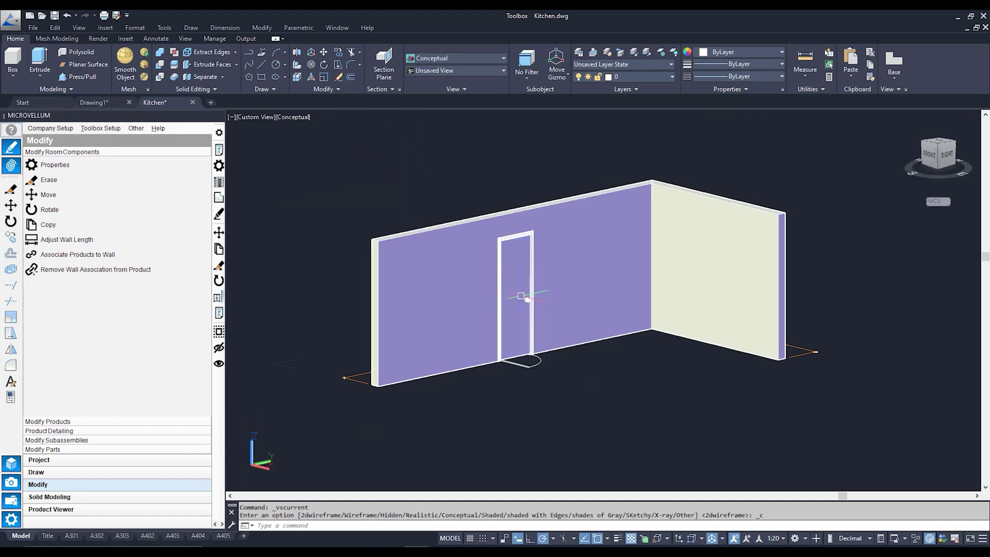
mouse_move(528, 299)
middle_mouse_down("shift")
mouse_move(687, 314)
mouse_move(531, 296)
middle_mouse_up("shift")
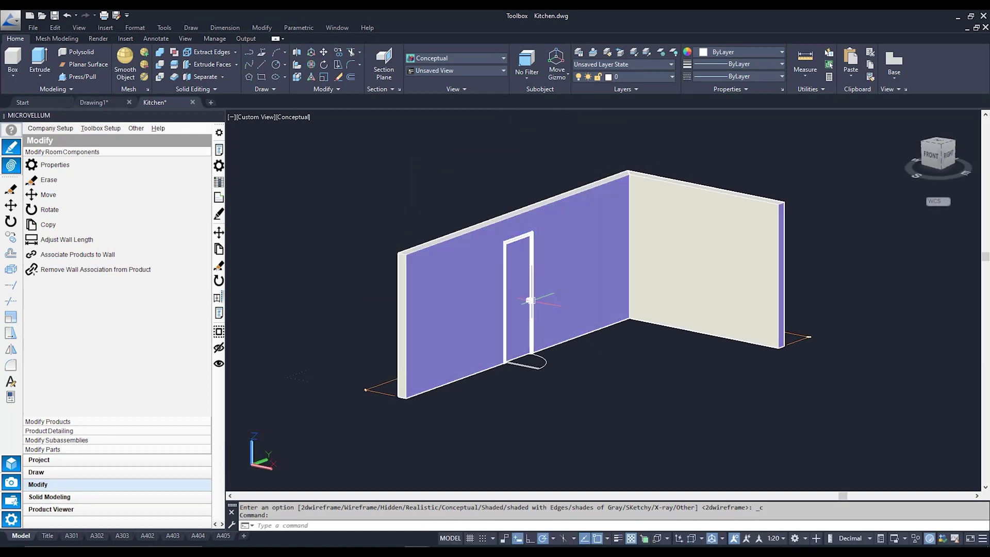
left_click(299, 118)
left_click(344, 143)
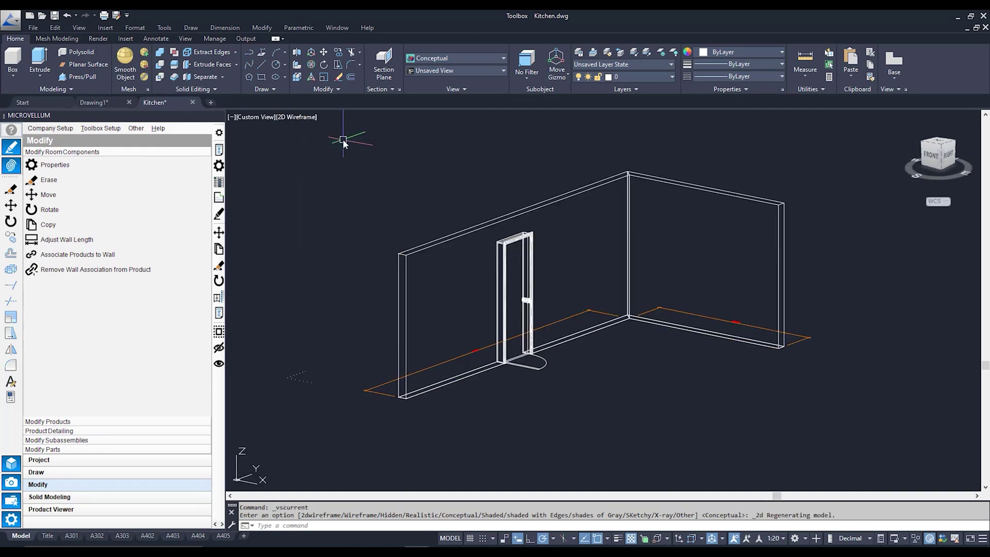